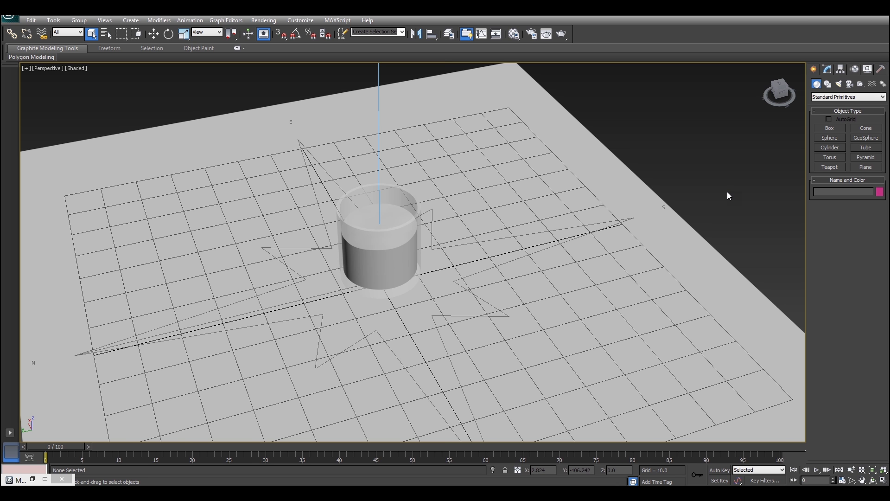
- Select the glass cylinder and scrub the timeline to frame 55 and back to 45 to examine the water surface
scroll(526, 212, up, 5)
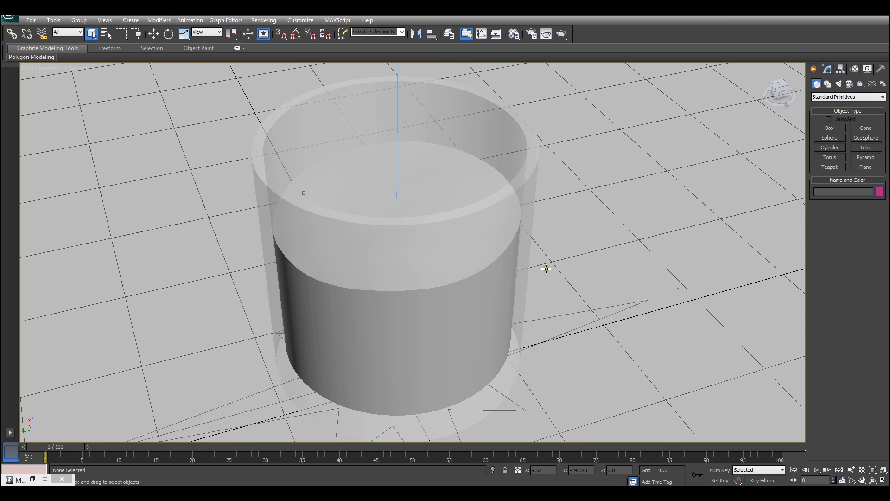
click(546, 269)
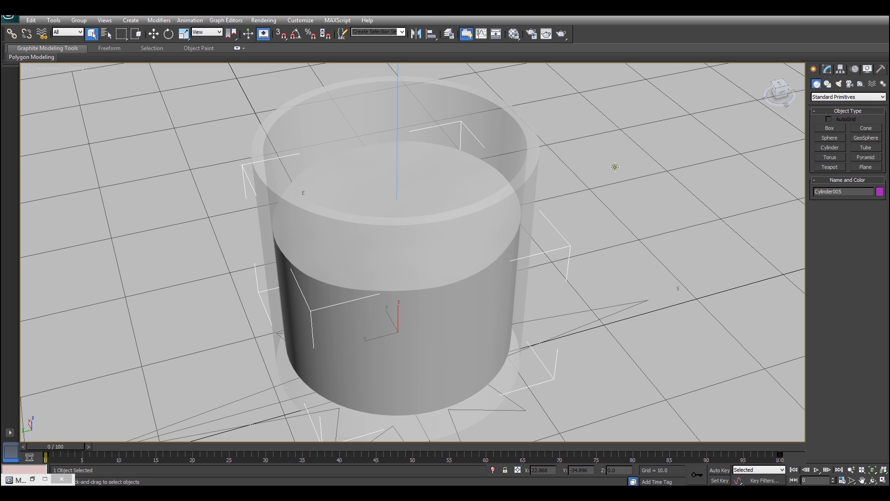
scroll(616, 169, down, 3)
click(170, 34)
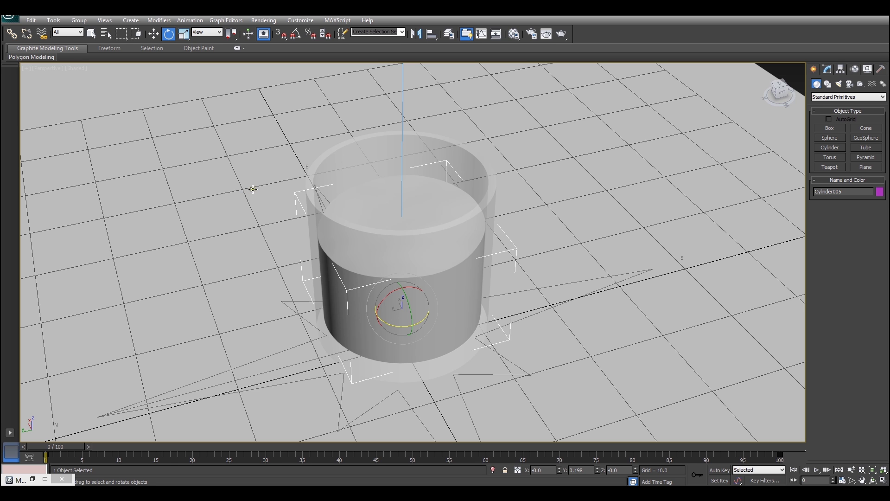
click(70, 448)
drag(71, 452, 449, 446)
key(e)
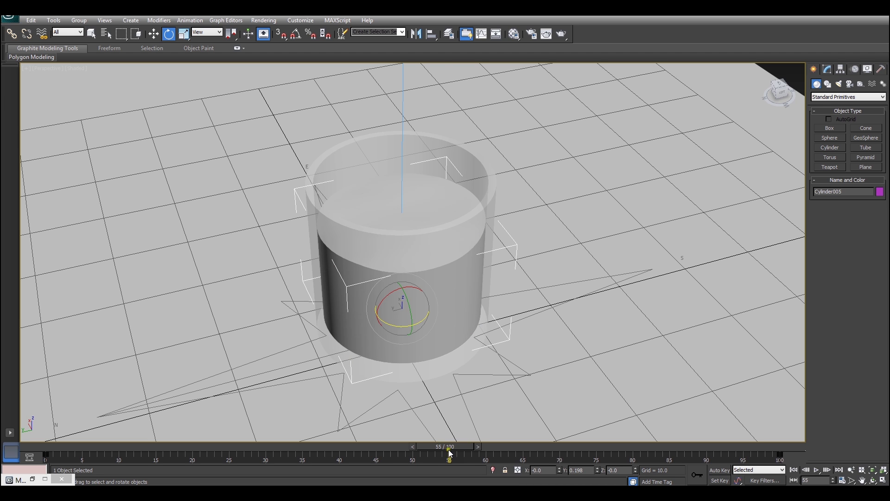
drag(437, 447, 376, 446)
key(e)
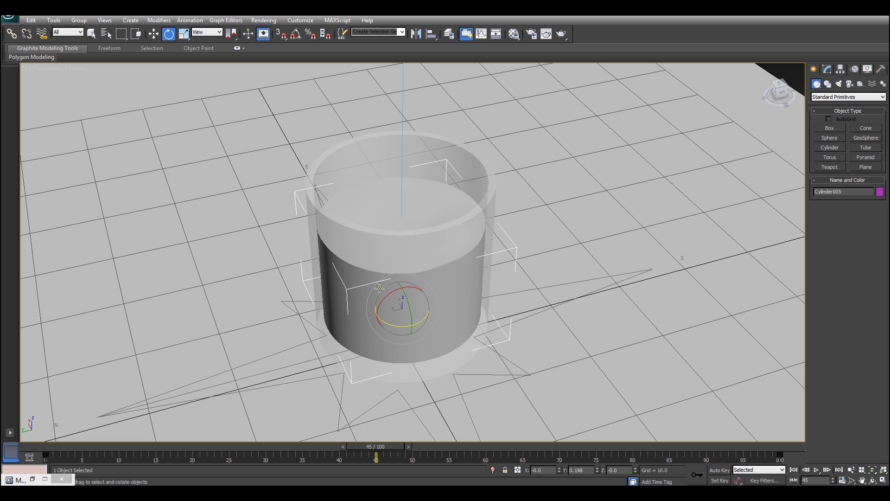
- Tilt the glass about 19 degrees around its X axis, move to frame 46 and examine the water from the side
drag(388, 296, 457, 251)
click(873, 479)
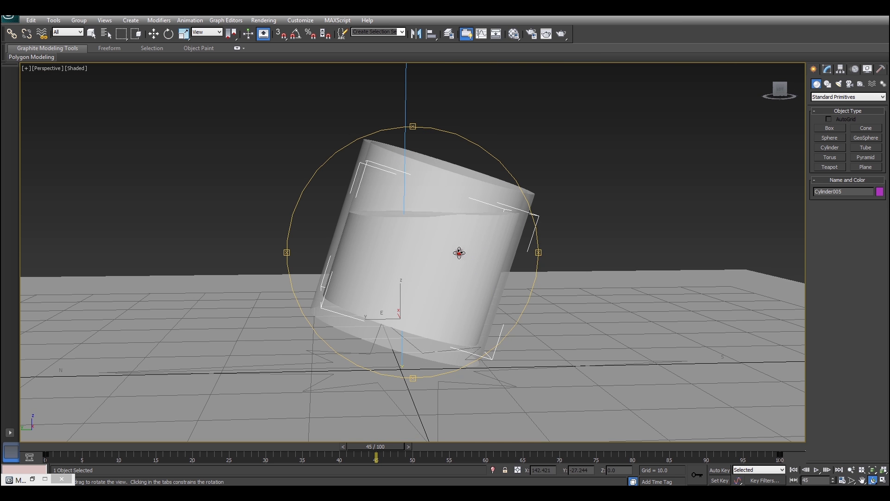
click(401, 443)
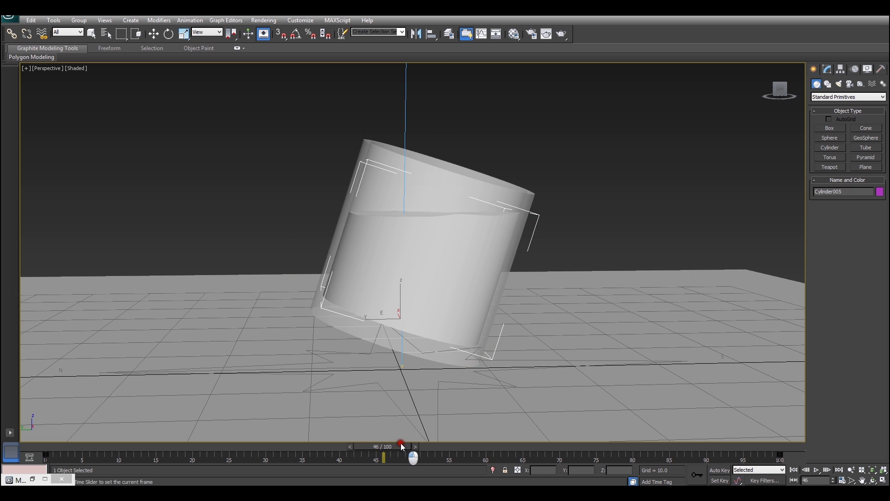
click(168, 33)
mouse_move(385, 301)
mouse_down()
mouse_move(344, 309)
mouse_move(381, 290)
mouse_up()
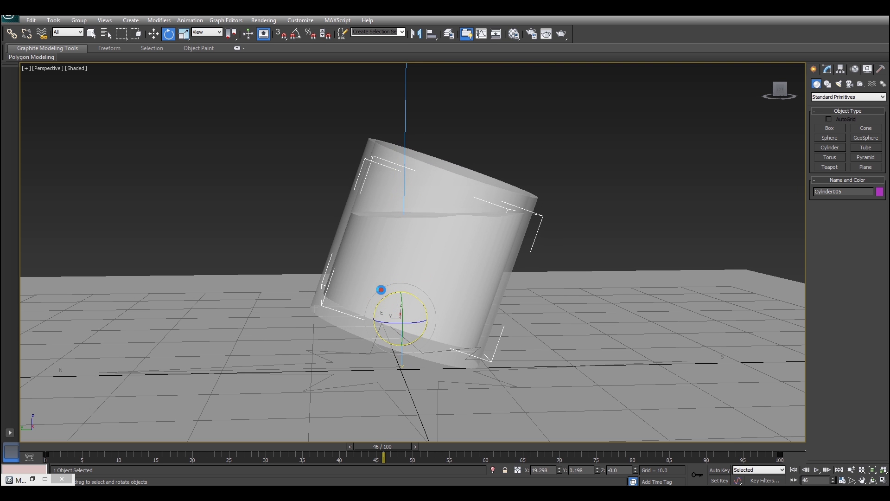
key(ctrl+z)
alt+middle_drag(368, 279, 368, 283)
click(91, 34)
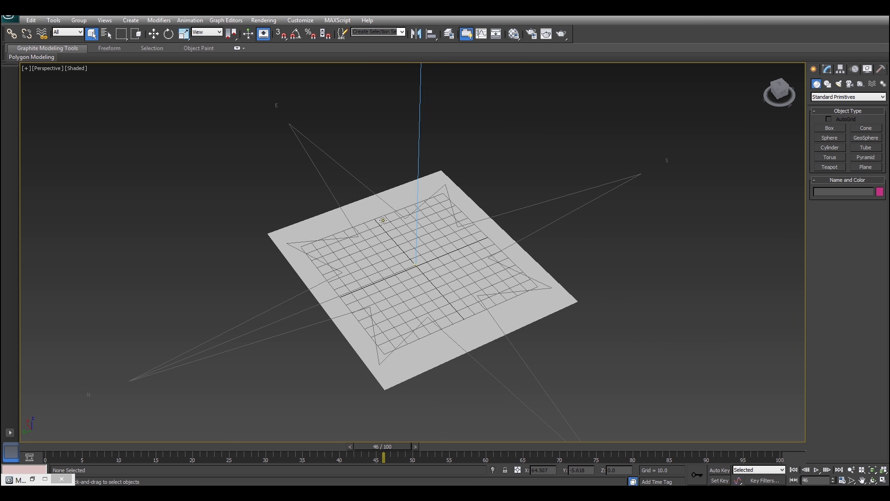
- Unhide all objects in the scene and delete the purple box beside the ground plane
right_click(183, 227)
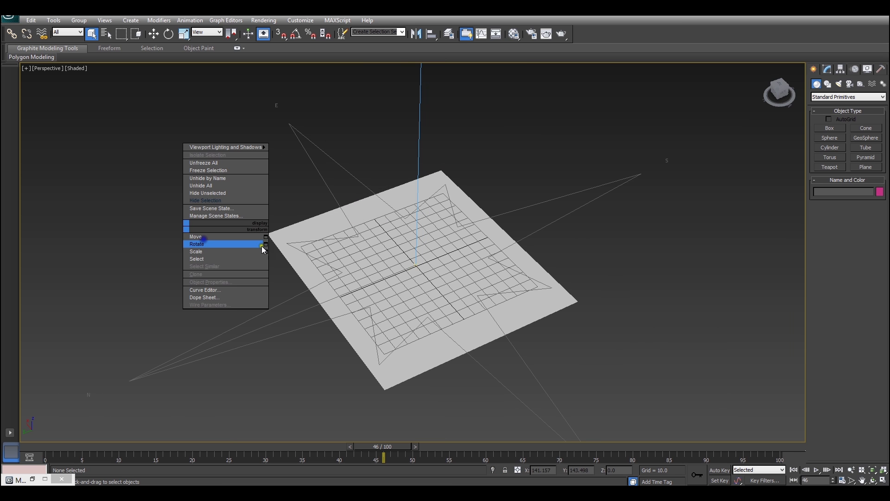
click(219, 185)
click(171, 216)
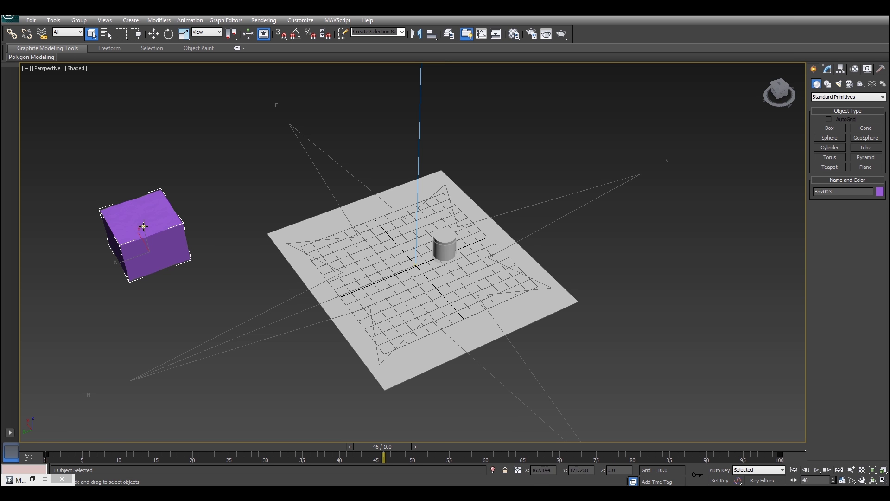
key(Delete)
- Change the ground plane material's ambient and diffuse colour to pure red (255, 0, 0)
scroll(392, 169, up, 10)
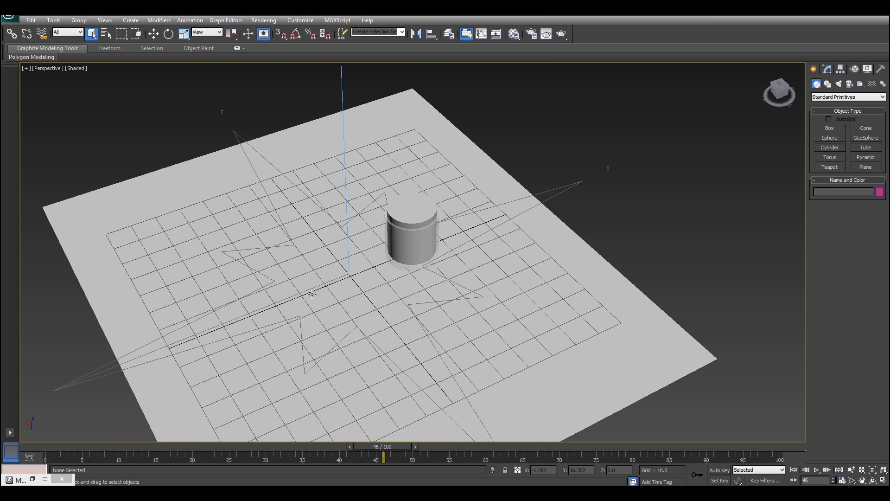
click(407, 162)
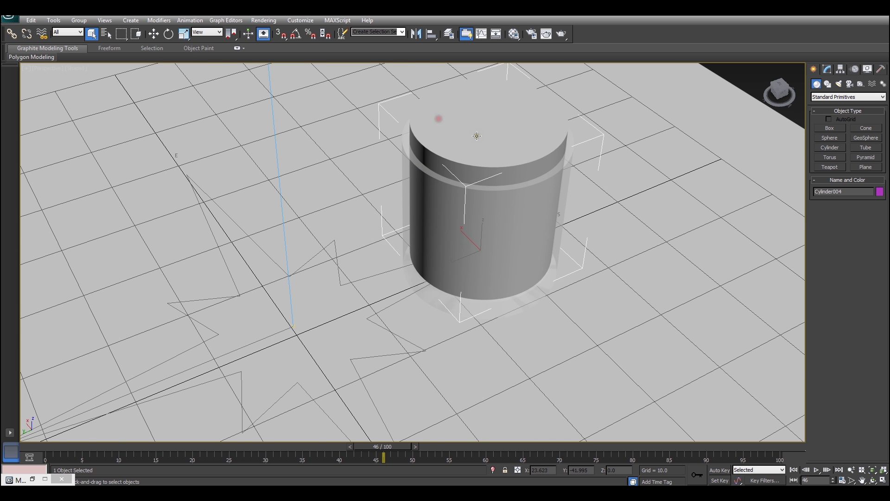
scroll(477, 135, down, 8)
click(646, 159)
key(m)
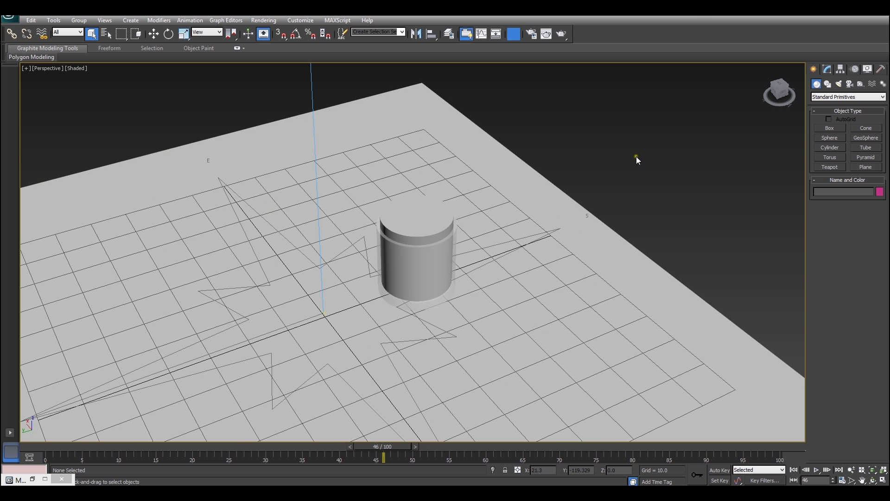
click(547, 263)
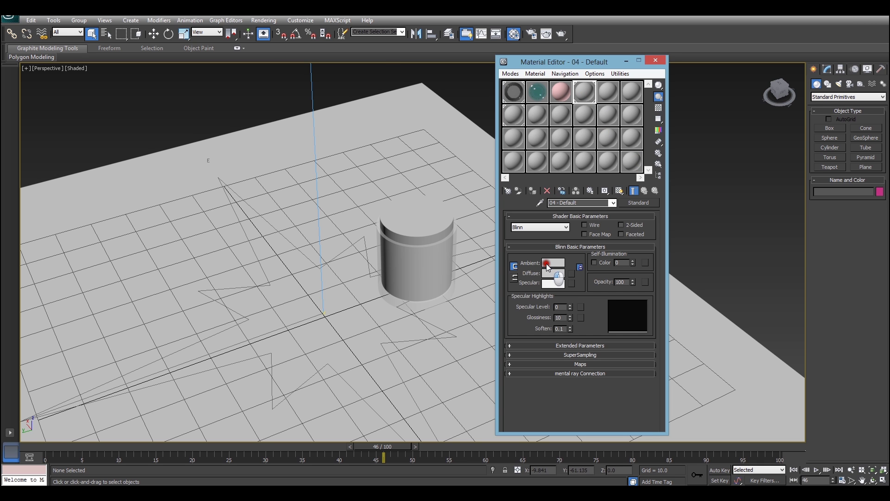
click(256, 64)
drag(285, 106, 266, 64)
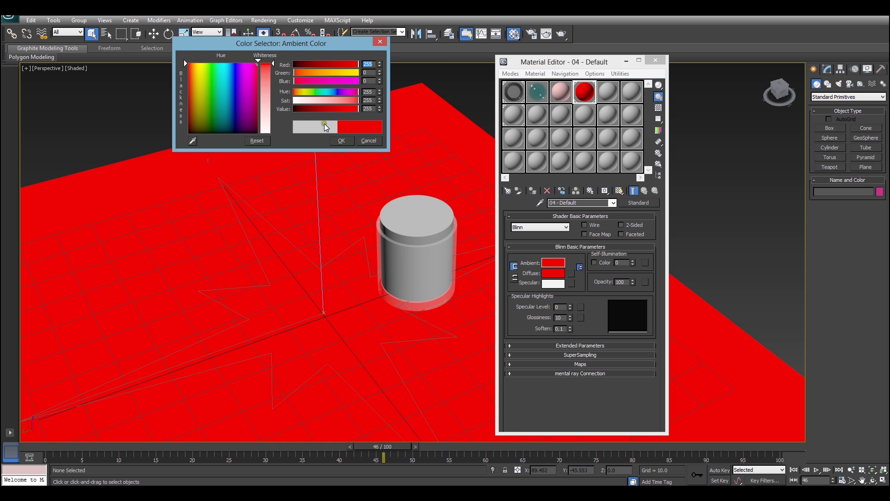
click(341, 141)
click(655, 60)
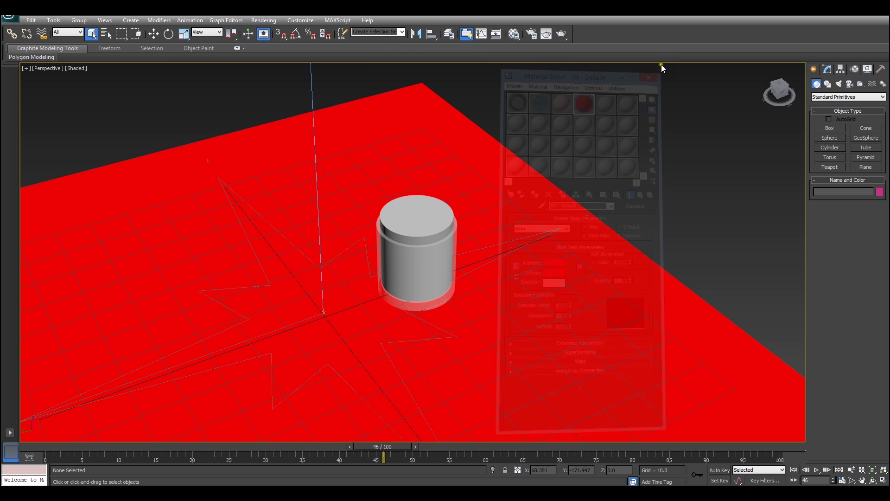
- Select the inner cylinder and turn on edged faces in the shaded perspective view
scroll(580, 199, up, 5)
scroll(468, 229, down, 3)
click(433, 207)
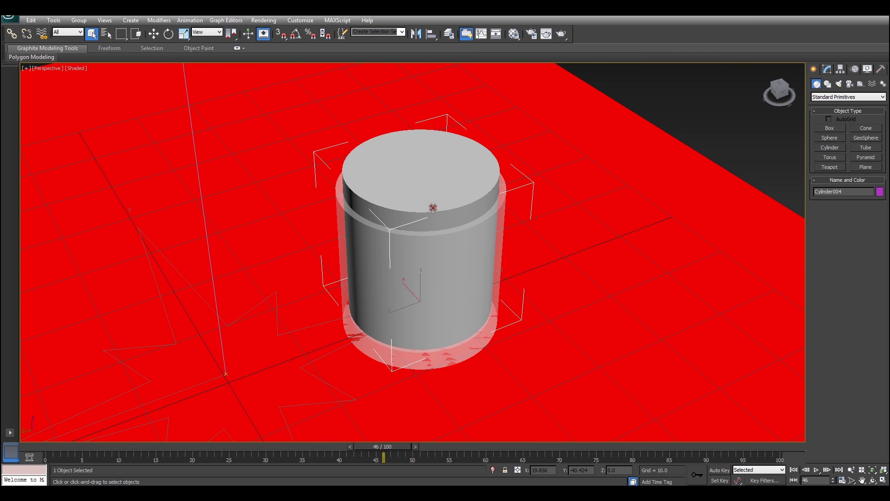
mouse_move(434, 224)
alt+middle_down()
mouse_move(433, 209)
mouse_move(437, 215)
alt+middle_up()
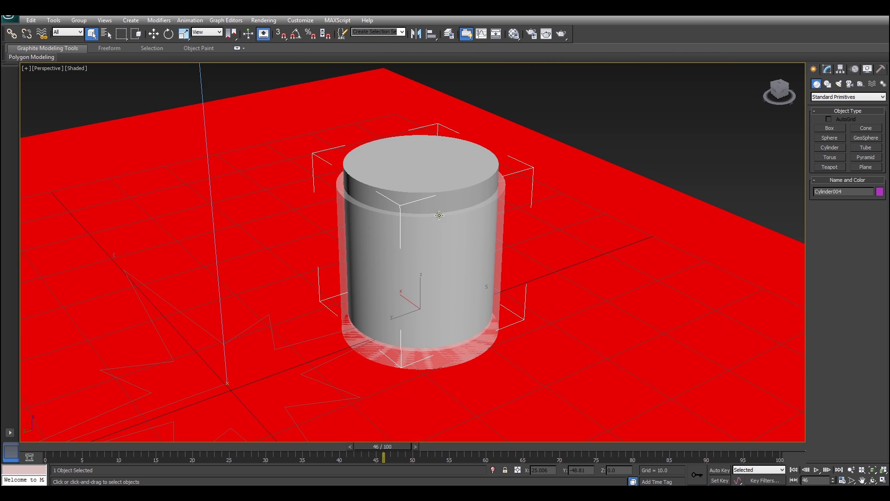
click(76, 68)
click(149, 106)
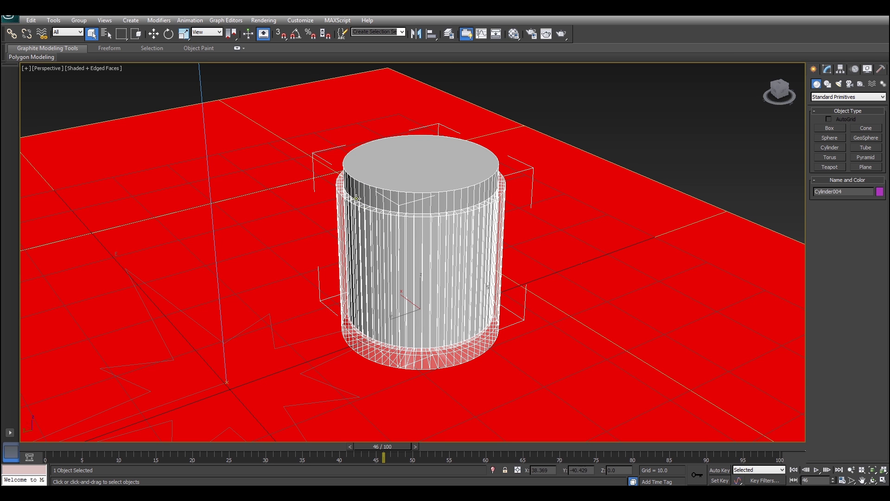
- Create a box beside the red plane, about 31.2 long, 23.2 wide and 31.8 high
scroll(359, 197, down, 8)
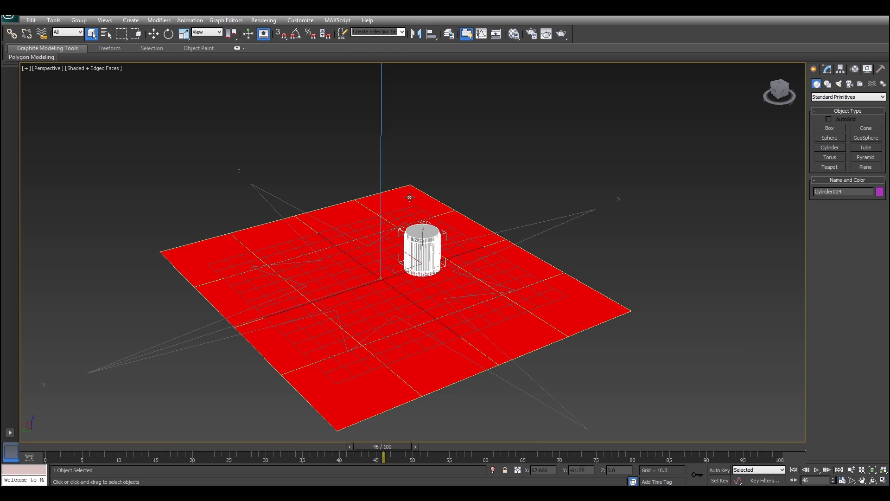
scroll(416, 225, up, 6)
scroll(416, 225, up, 2)
scroll(483, 165, down, 5)
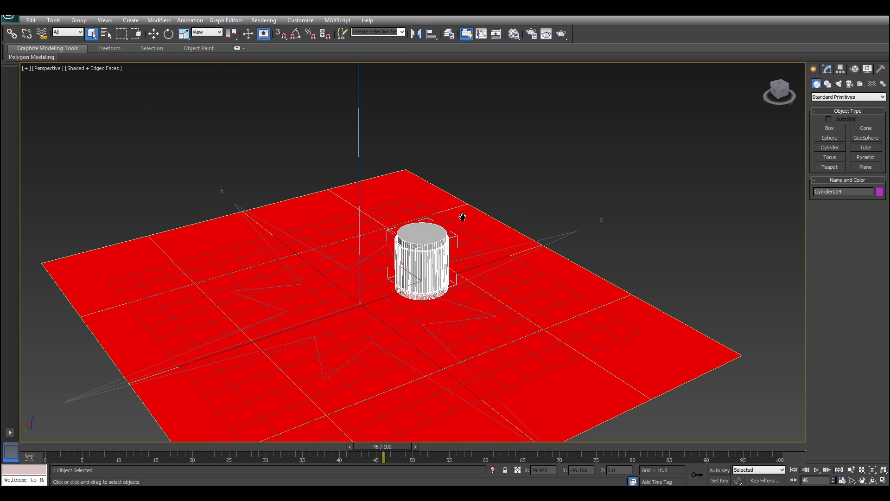
click(872, 480)
drag(470, 304, 596, 266)
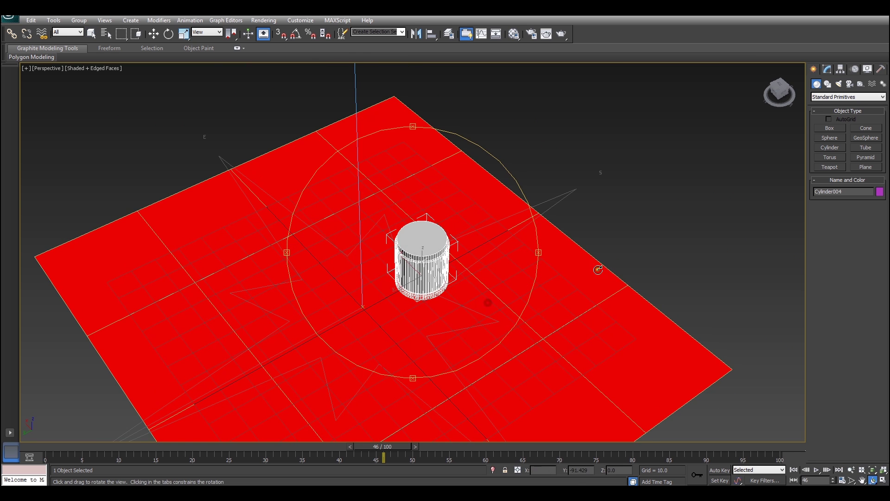
click(830, 128)
drag(587, 228, 686, 229)
click(701, 167)
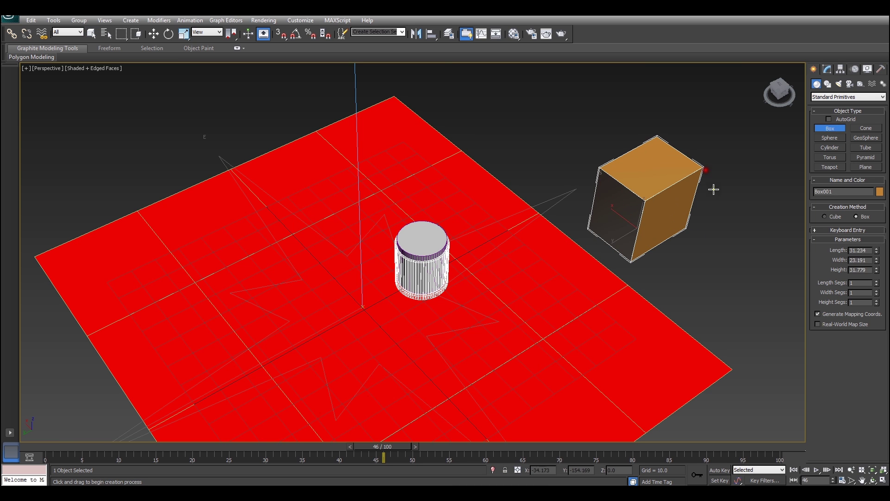
right_click(719, 204)
- Select the inner cylinder and examine its creation parameters
click(153, 33)
click(435, 237)
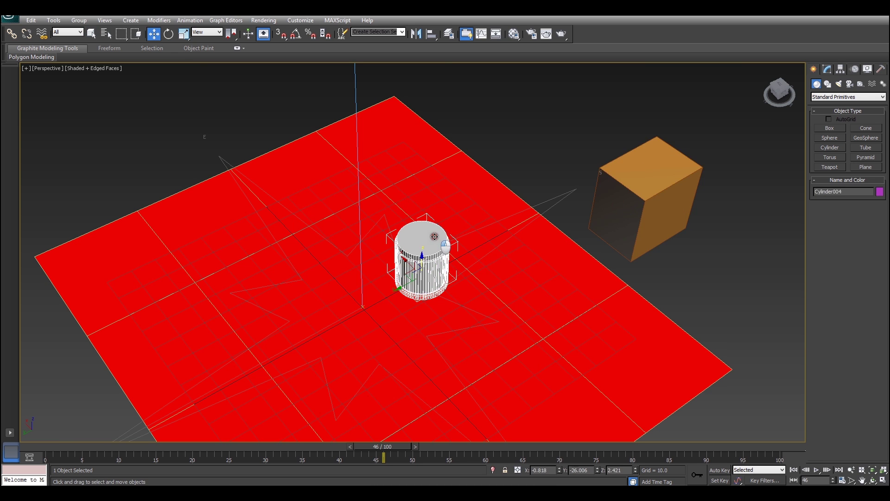
click(821, 69)
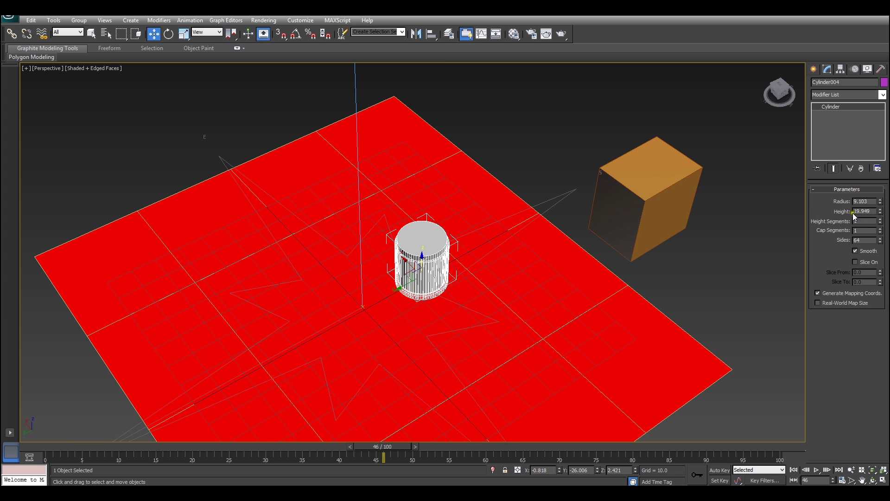
- Set the orange box's length, width and height to 40 each
click(653, 211)
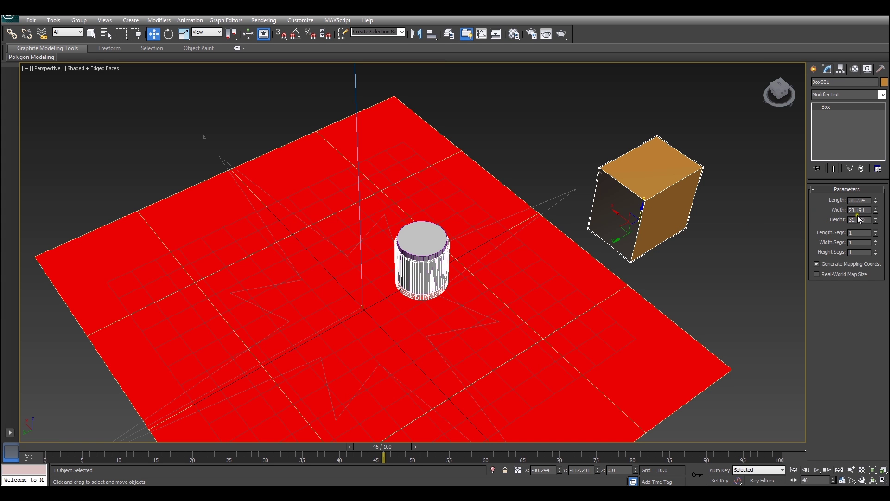
double_click(860, 200)
text(40)
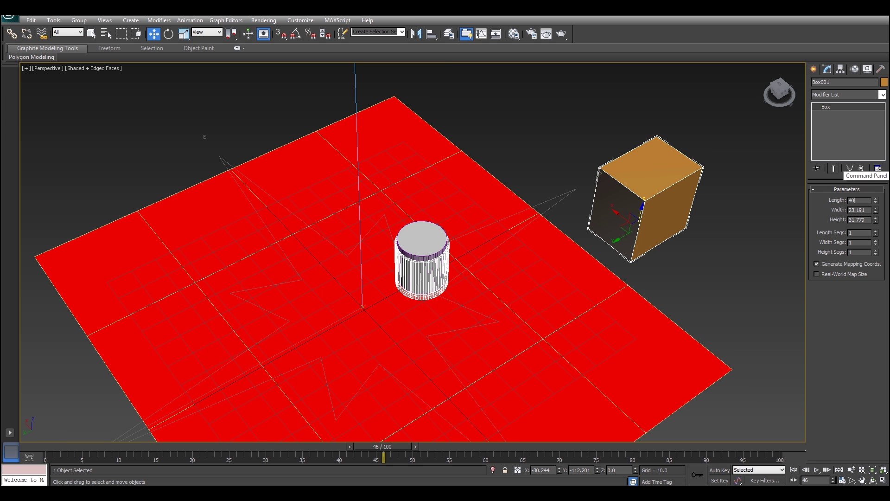
key(Tab)
text(40)
key(Tab)
text(40)
key(Tab)
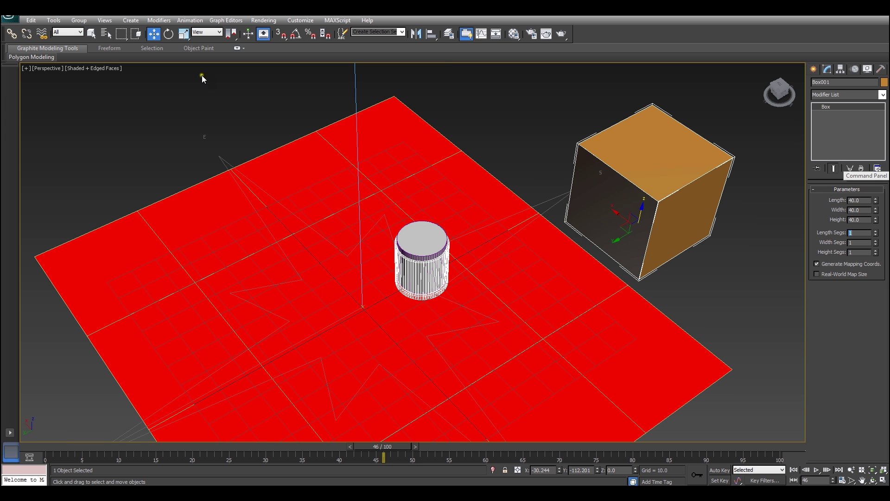
- Set the box's length and width segments to 40
click(101, 69)
click(625, 190)
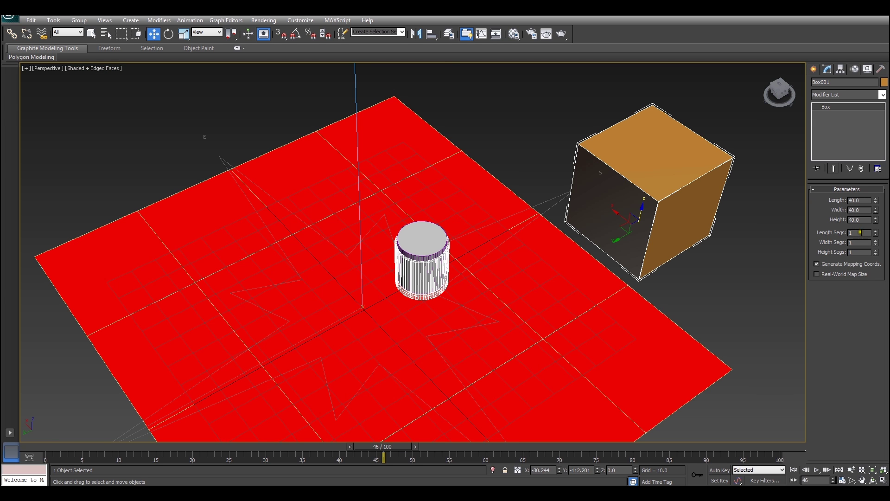
double_click(860, 232)
text(40)
key(Tab)
- Raise the box's length and width segments to 80 each
text(40)
key(Tab)
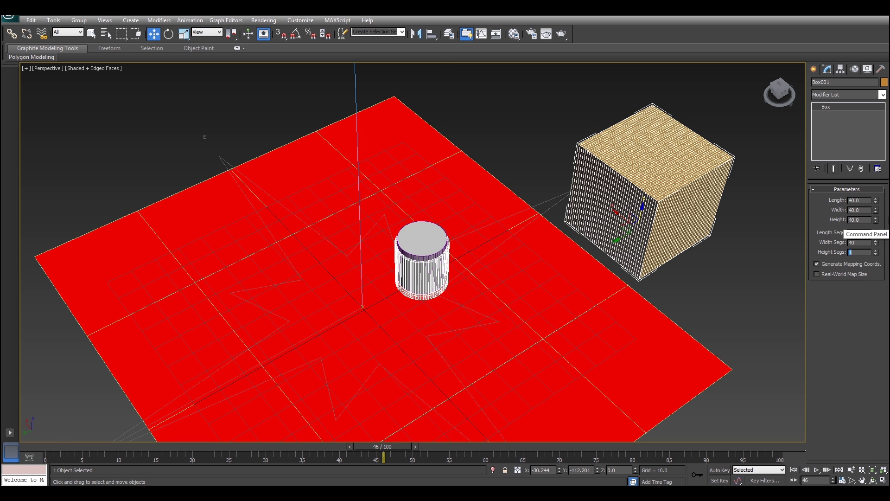
drag(858, 233, 797, 222)
text(8)
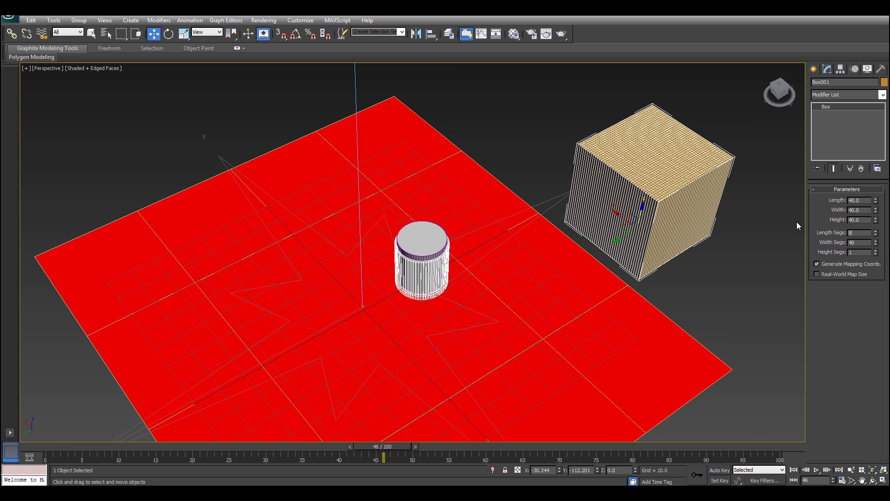
text(0)
key(Tab)
text(80)
key(Tab)
- Select the inner cylinder and move it out of the glass so it stands beside it
scroll(625, 185, up, 4)
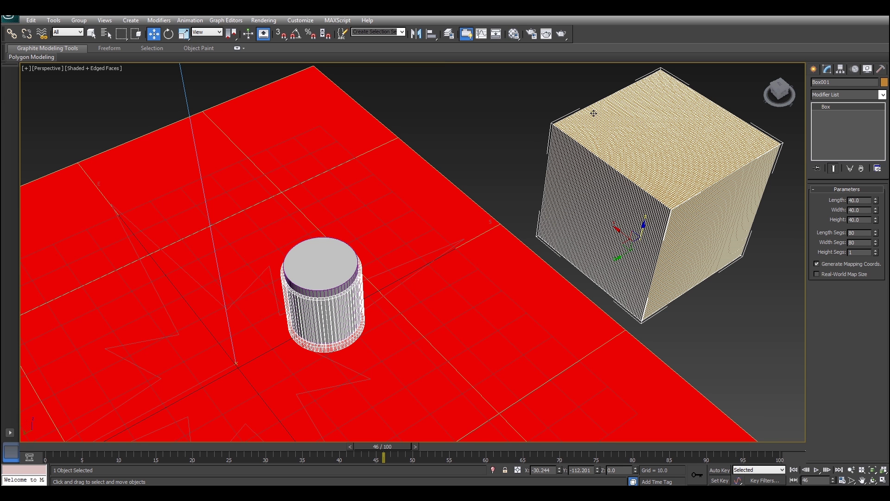
scroll(611, 204, down, 3)
middle_drag(601, 198, 581, 200)
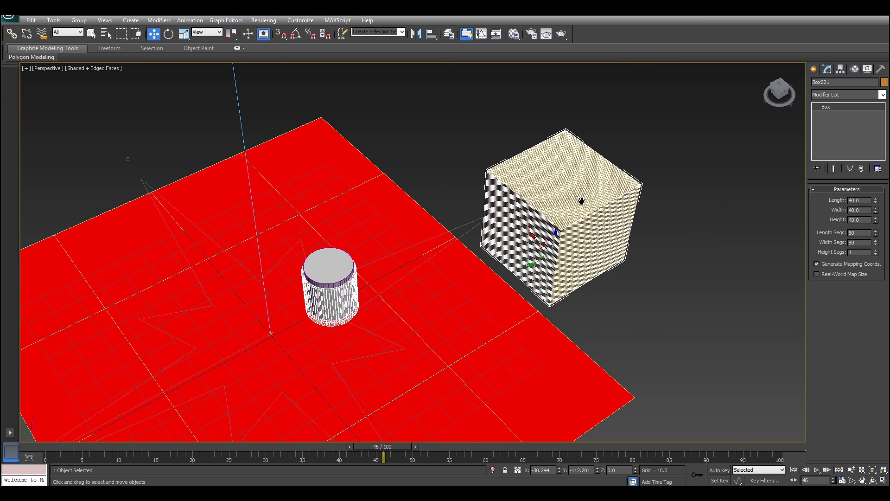
click(329, 269)
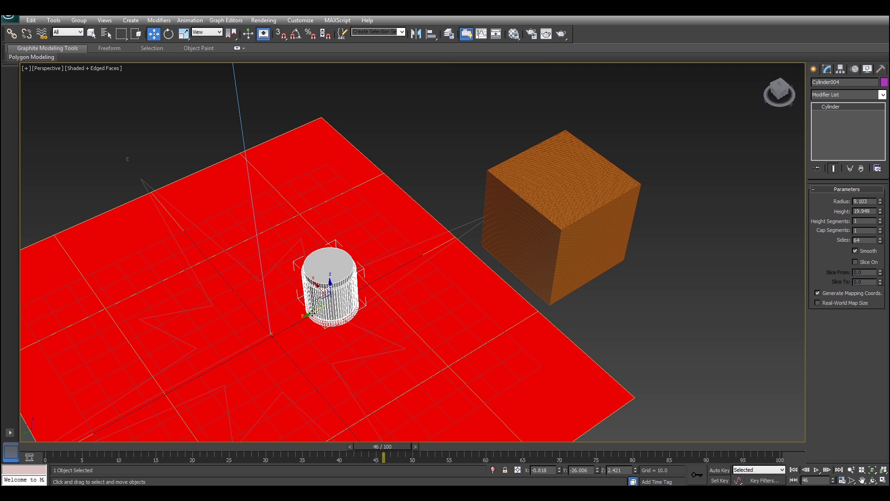
shift+drag(313, 313, 382, 272)
- Select the orange segmented box and clone it once as an instance beside the original
click(576, 206)
scroll(575, 206, up, 3)
drag(583, 262, 514, 189)
scroll(514, 189, down, 2)
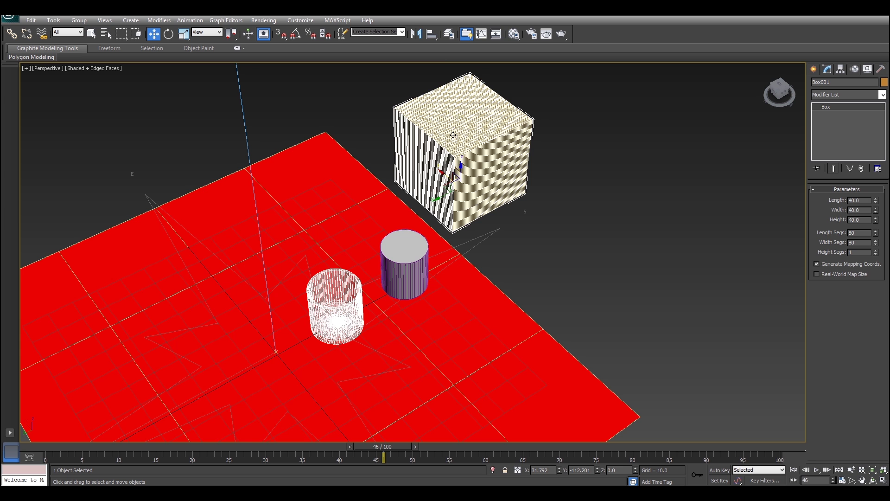
shift+drag(442, 178, 552, 237)
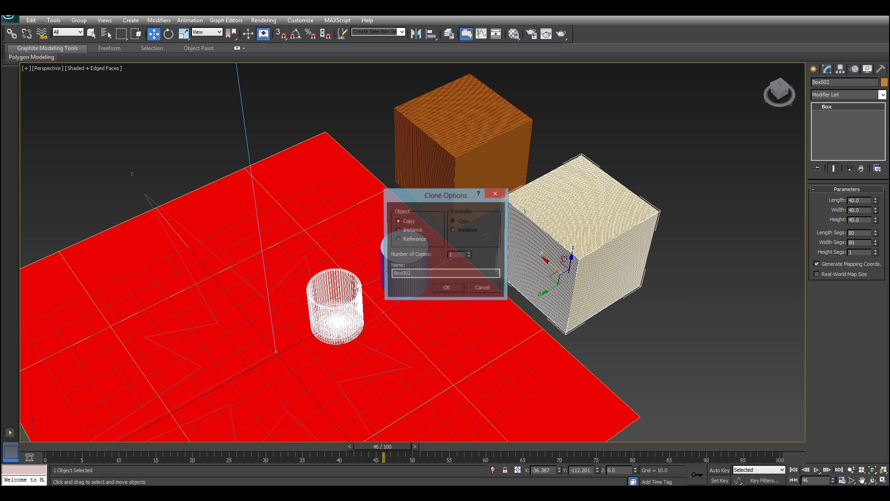
click(398, 231)
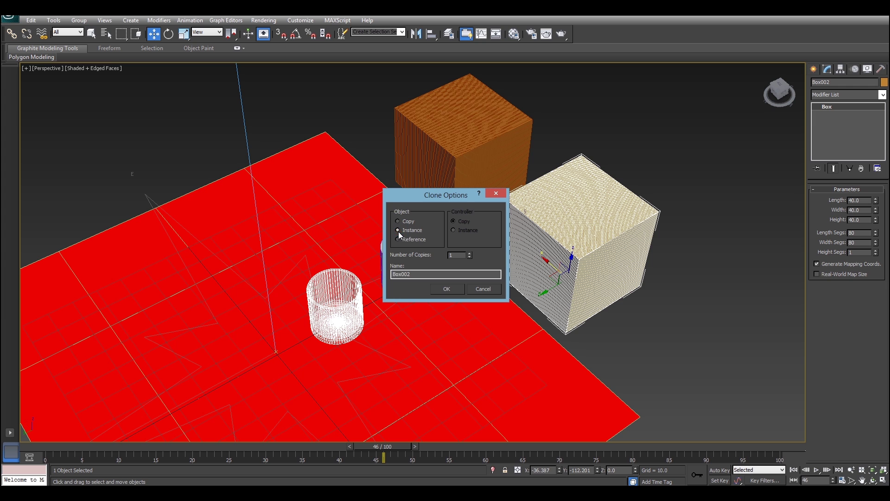
click(449, 290)
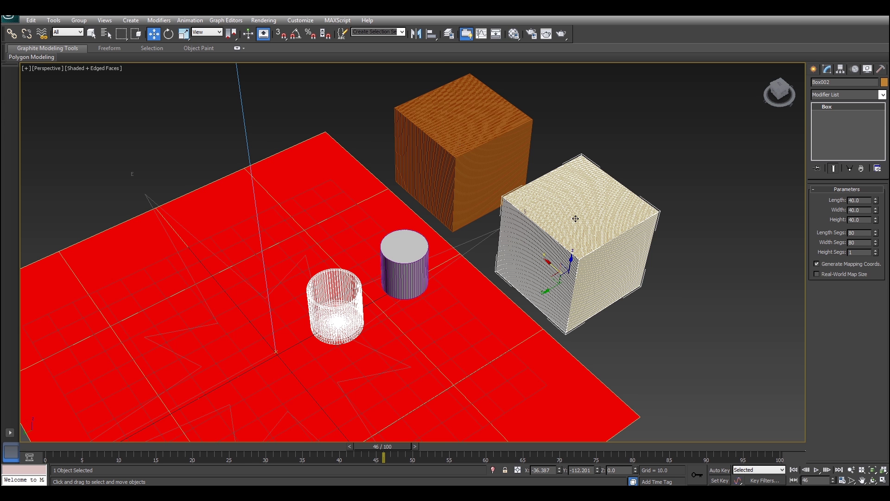
- Move the instanced box over to the separated cylinder and align it to the cylinder's position
alt+middle_drag(597, 223, 556, 193)
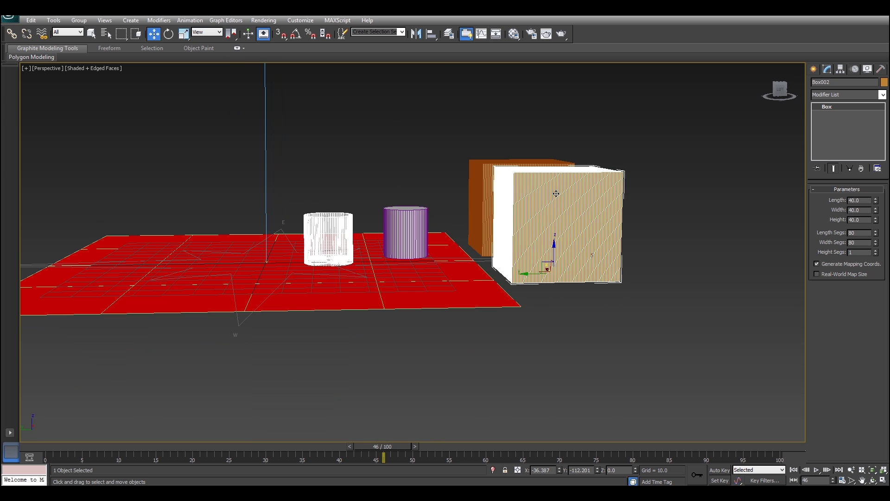
alt+middle_drag(542, 262, 507, 228)
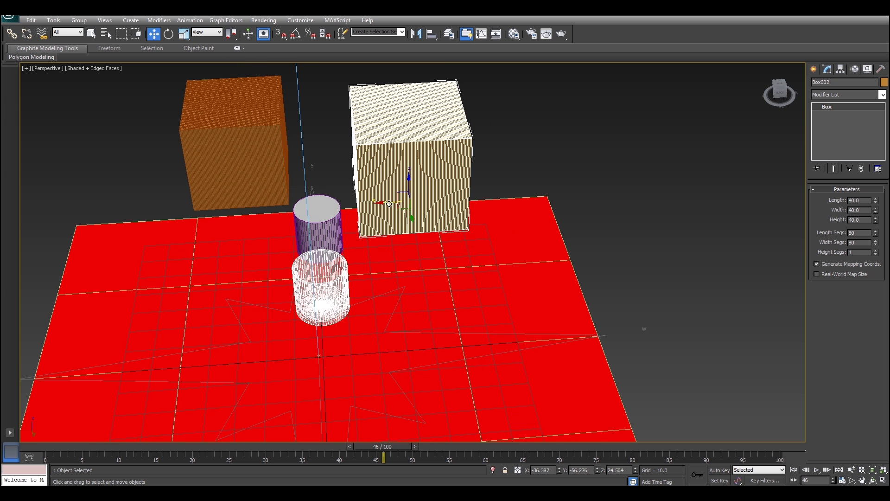
drag(394, 204, 300, 201)
alt+middle_drag(391, 190, 382, 181)
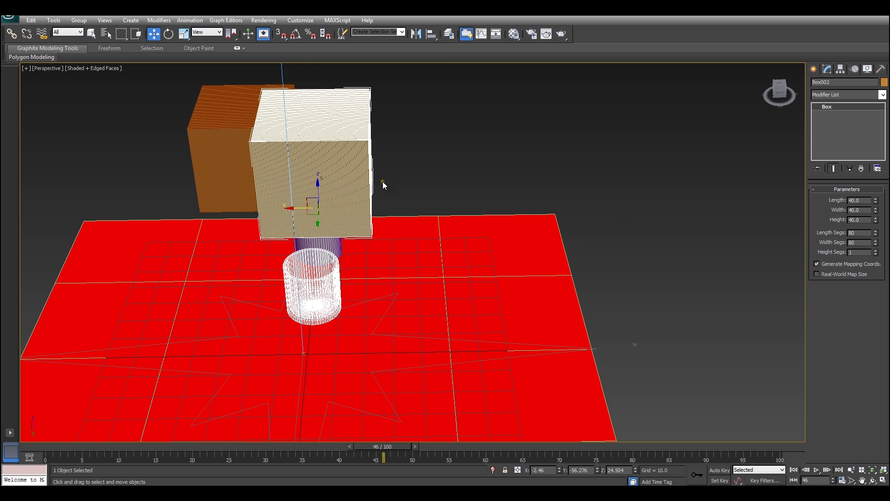
key(alt+a)
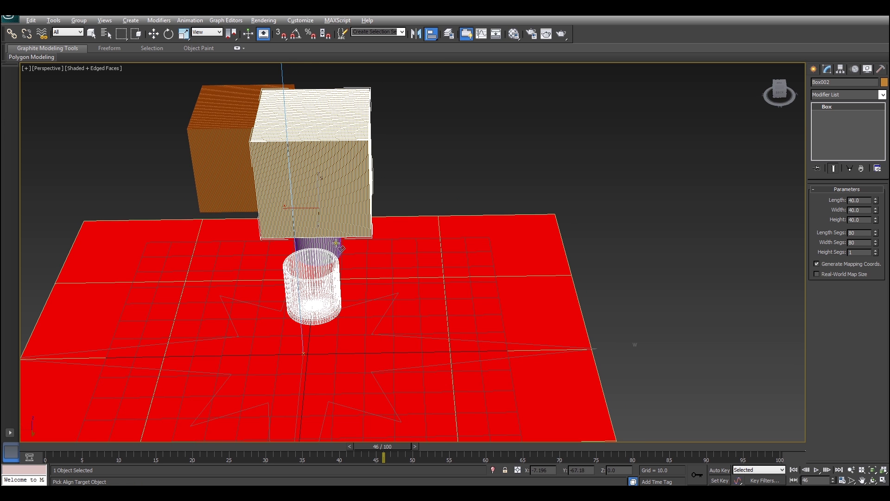
click(332, 244)
click(452, 324)
- Raise the instanced box to a Z position of about 17 so its base cuts the cylinder near its upper end
alt+middle_drag(467, 315, 431, 284)
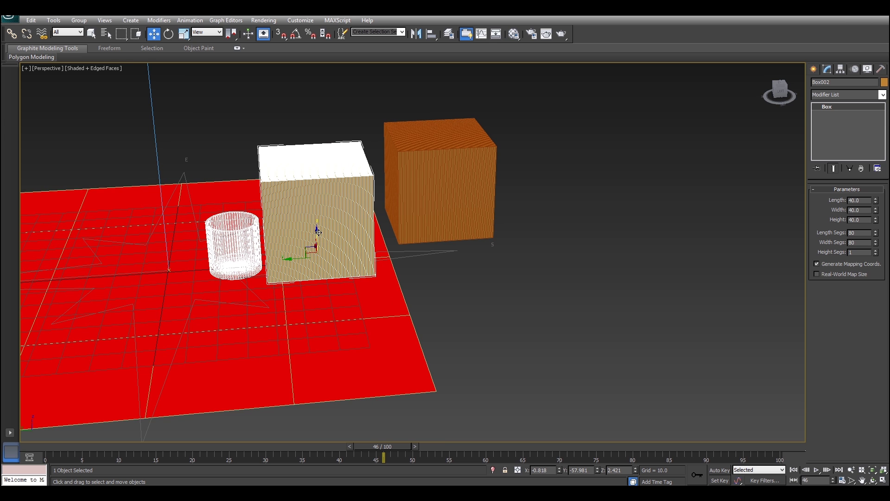
alt+middle_drag(336, 235, 611, 259)
scroll(346, 216, up, 4)
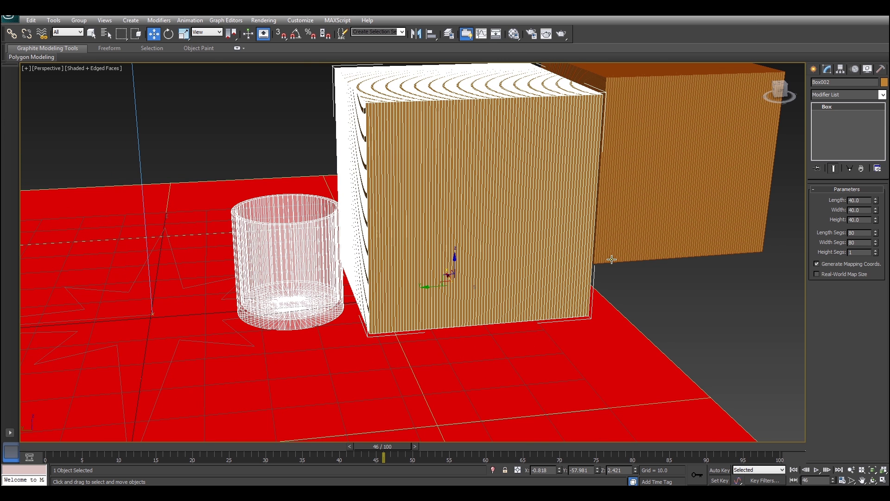
drag(456, 263, 437, 154)
alt+middle_drag(438, 154, 427, 116)
click(780, 89)
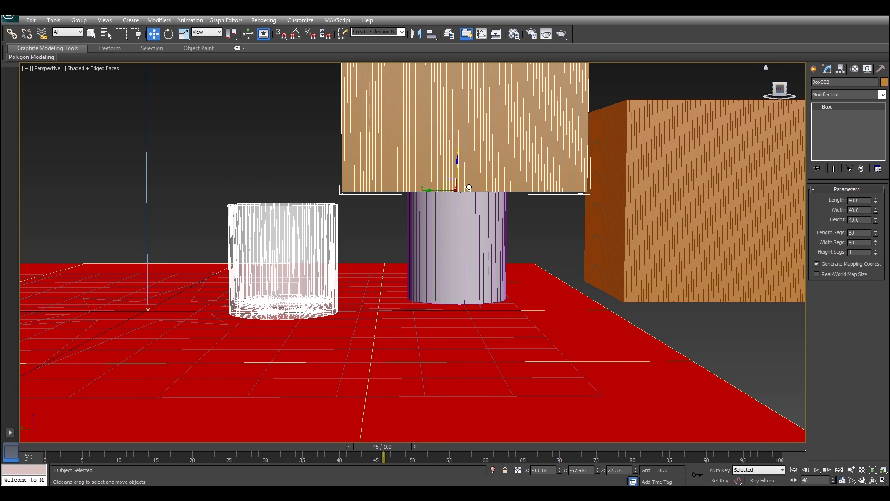
drag(462, 187, 468, 209)
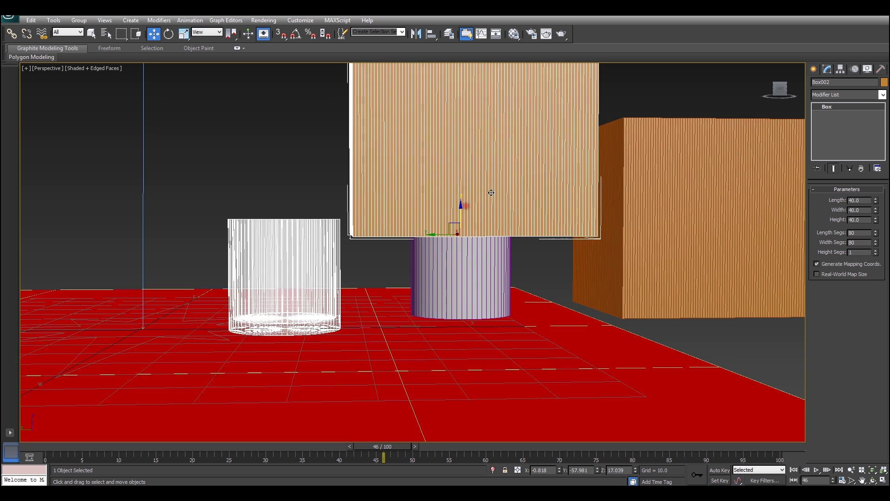
alt+middle_drag(491, 193, 494, 196)
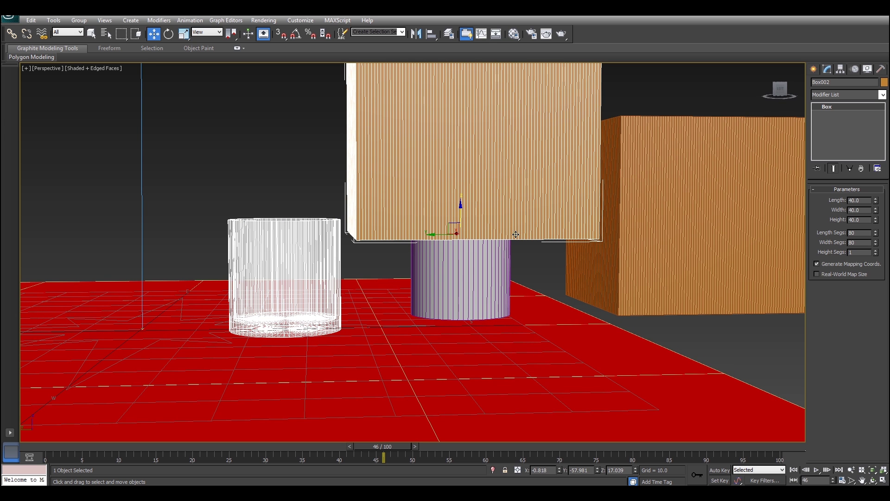
alt+middle_drag(474, 236, 468, 282)
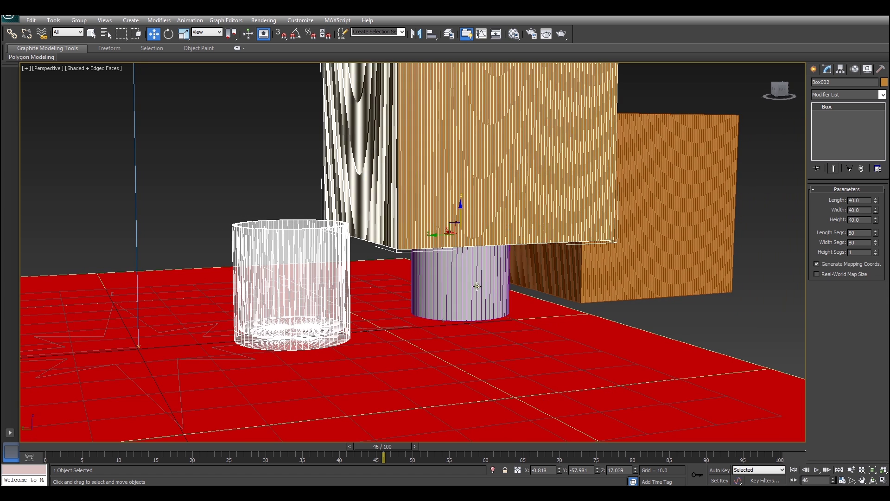
- Subtract the instanced box from the cylinder with a ProBoolean compound object, using the Move pick mode
click(471, 282)
click(813, 68)
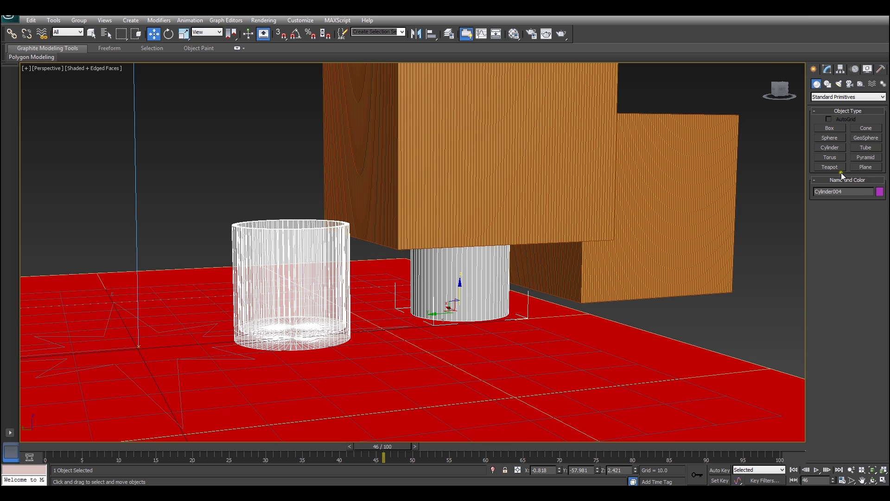
click(834, 97)
click(830, 118)
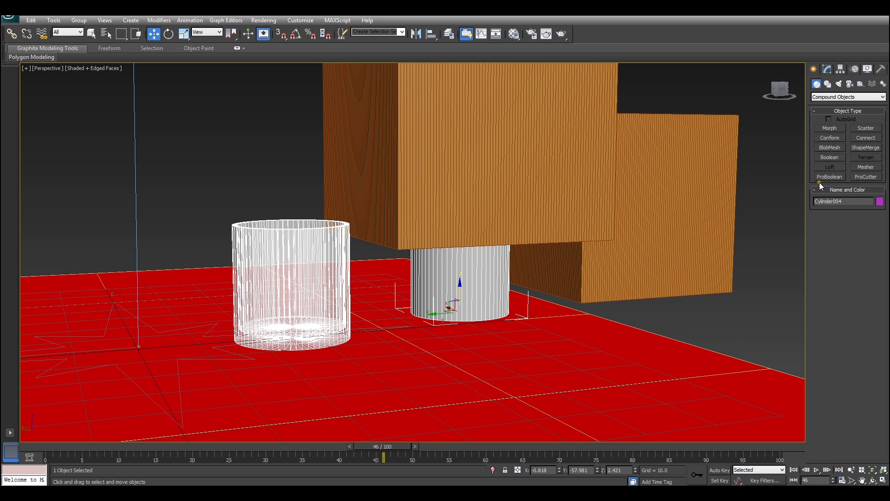
click(823, 177)
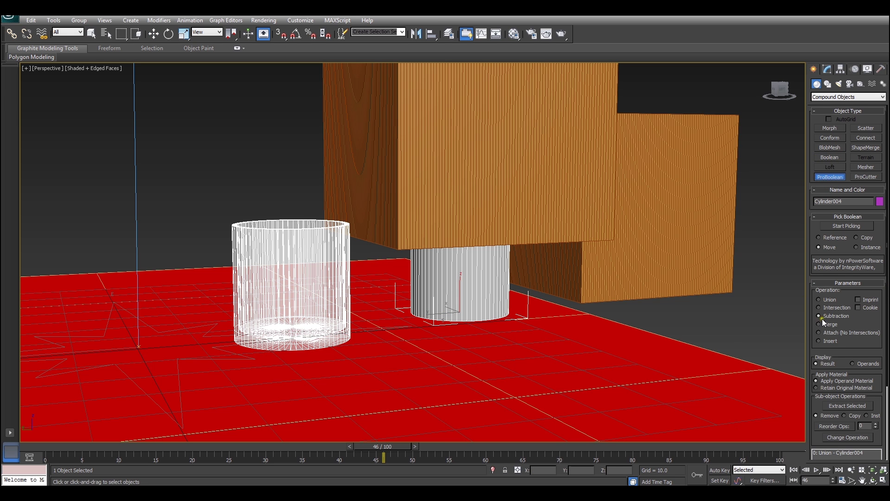
scroll(867, 322, down, 3)
scroll(866, 325, down, 2)
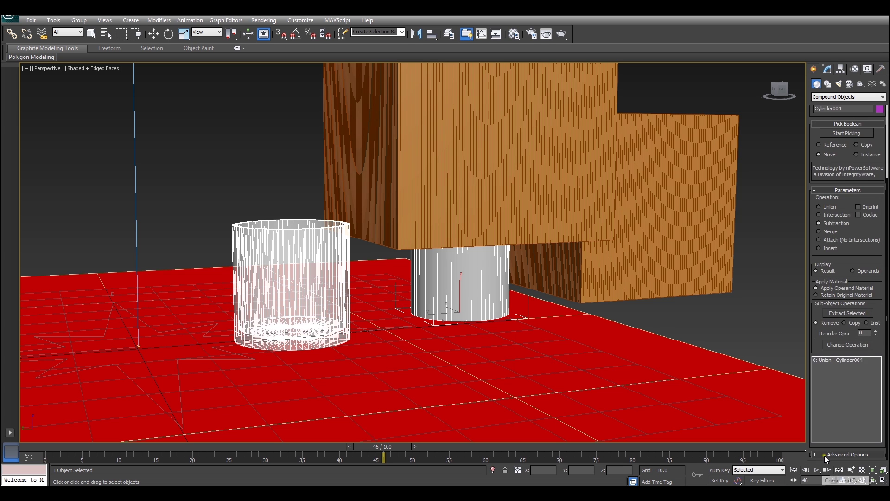
scroll(824, 455, down, 3)
scroll(872, 398, up, 10)
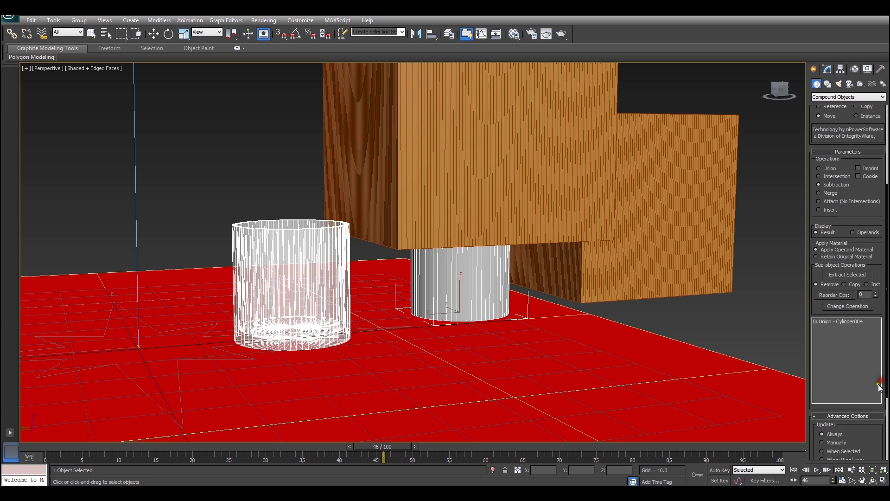
scroll(866, 401, up, 1)
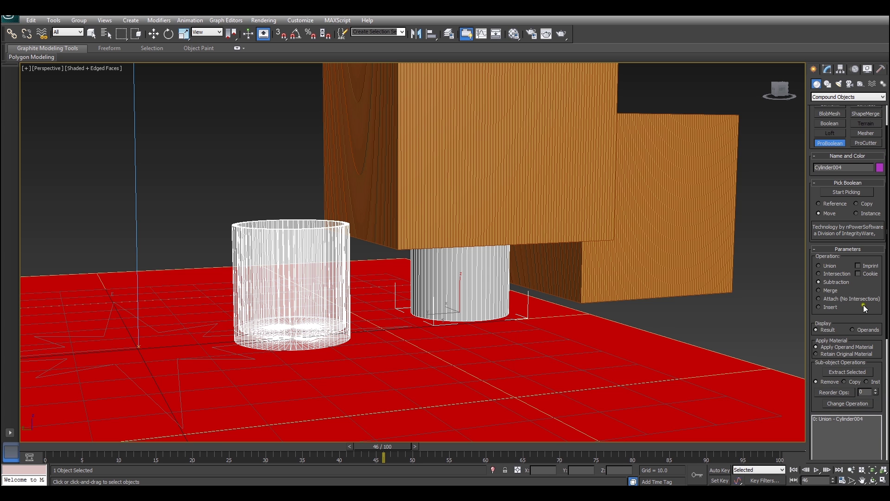
click(848, 191)
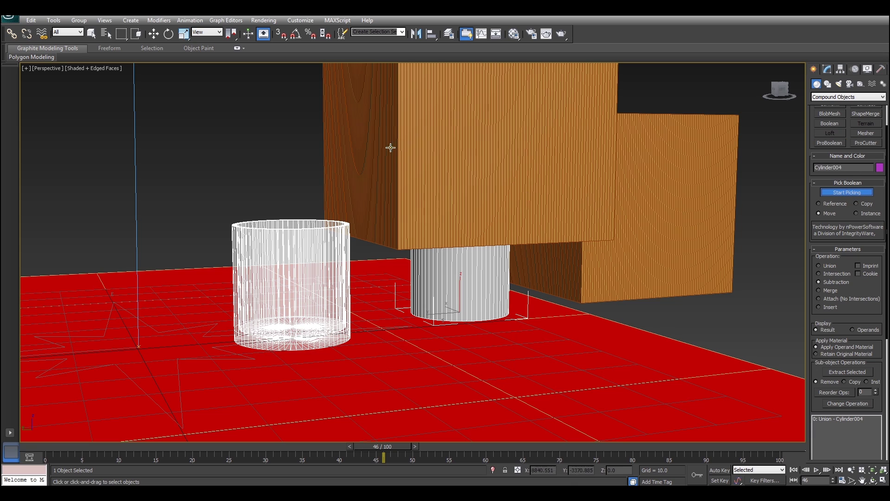
click(345, 146)
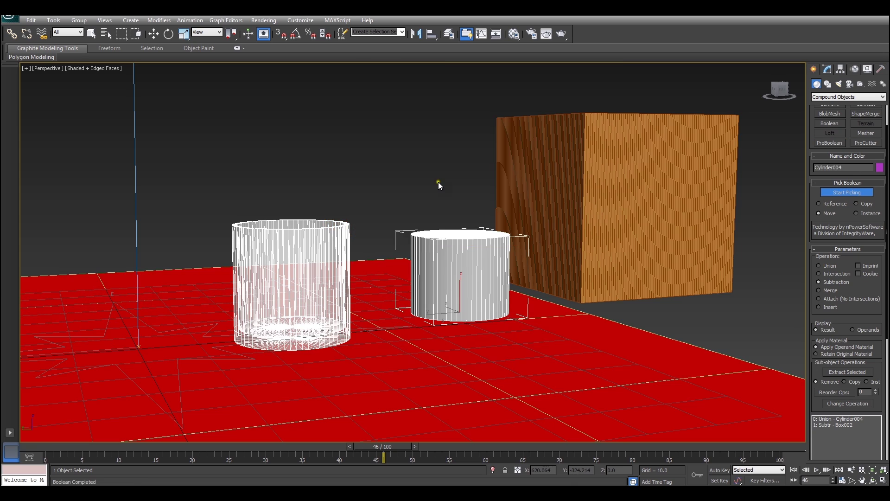
- Examine the cut top surface of the cylinder up close and end the operand picking
alt+middle_drag(438, 182, 439, 238)
scroll(438, 238, up, 5)
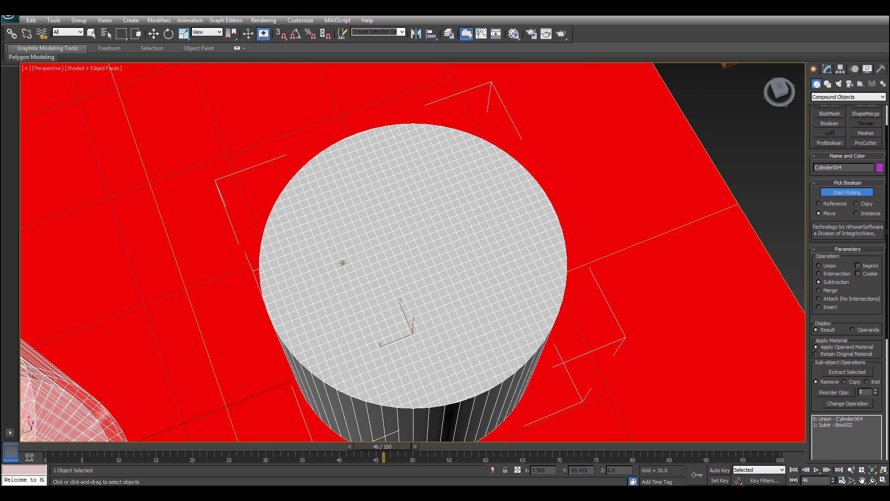
click(865, 192)
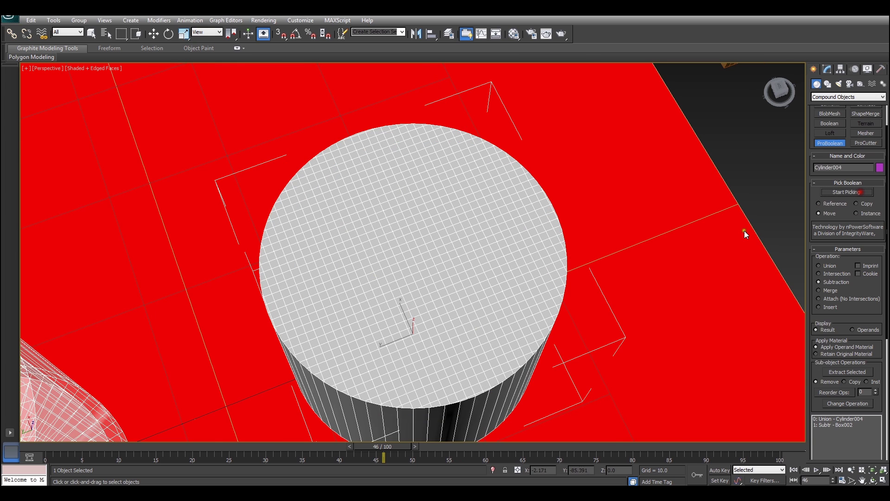
scroll(612, 229, down, 5)
scroll(207, 127, down, 4)
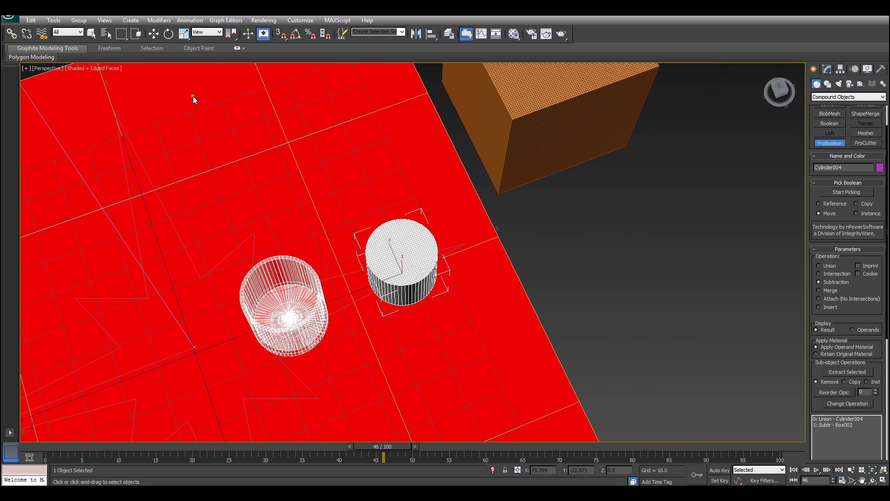
- Select the original orange box and apply a Noise modifier to it
click(153, 36)
middle_drag(377, 289, 347, 319)
scroll(405, 276, down, 3)
click(501, 167)
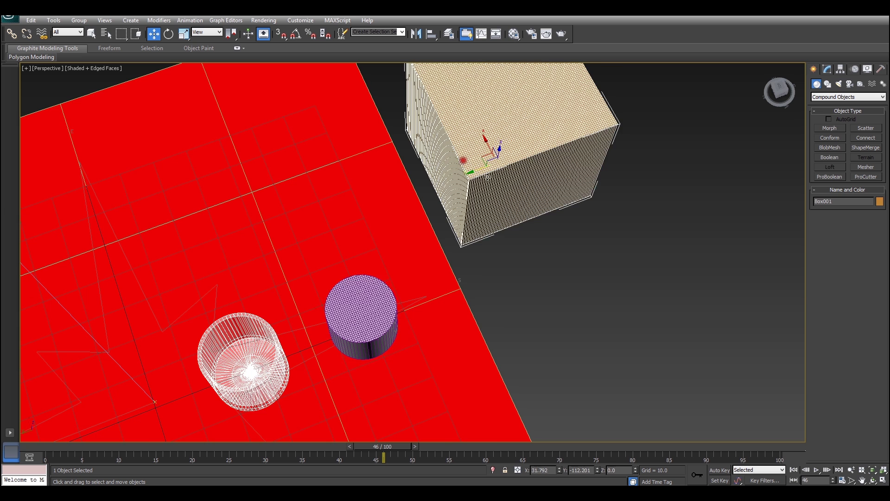
scroll(522, 247, up, 3)
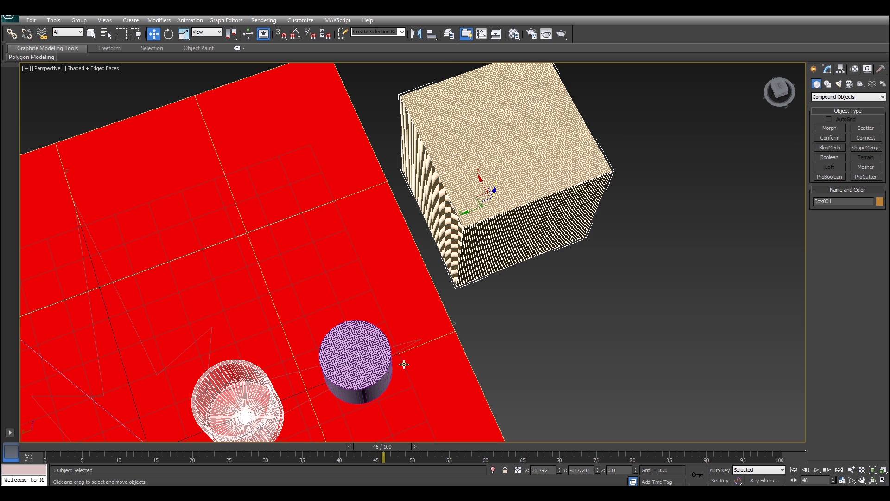
click(823, 69)
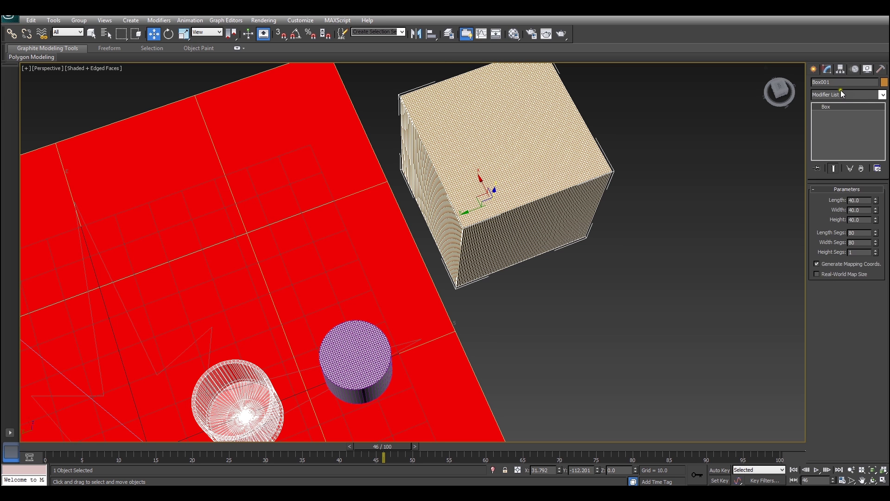
click(844, 91)
key(n)
key(Return)
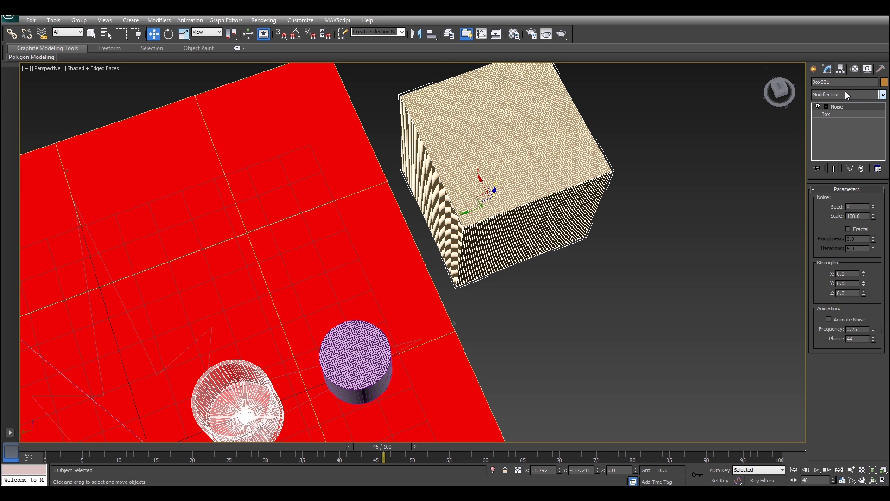
- Move the original box closer, placing it just behind the cut cylinder
alt+middle_drag(580, 216, 515, 215)
scroll(570, 288, up, 2)
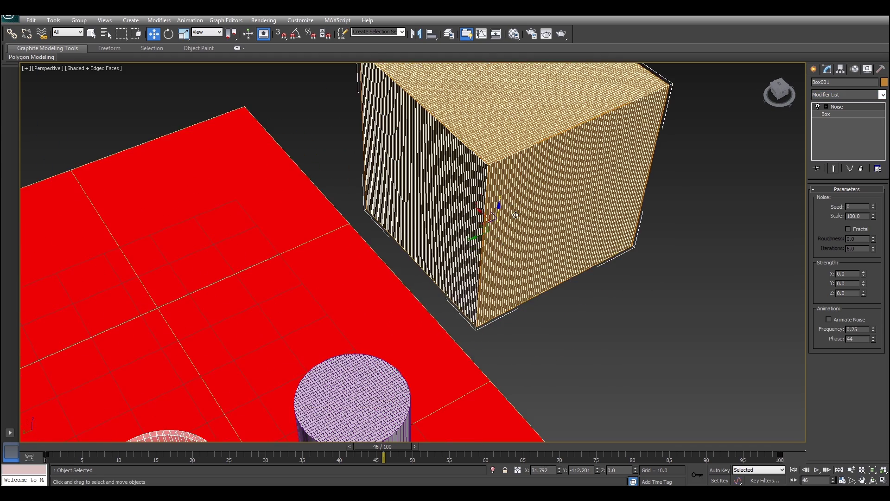
alt+middle_drag(603, 203, 630, 218)
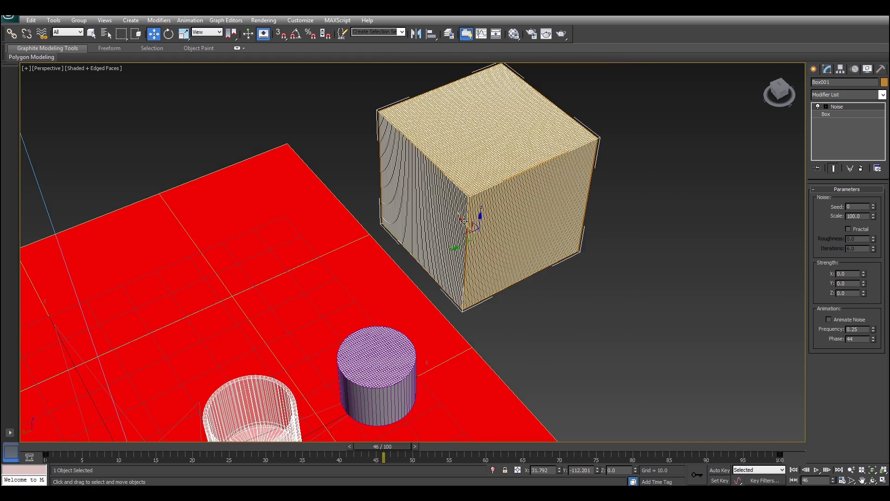
drag(468, 225, 336, 288)
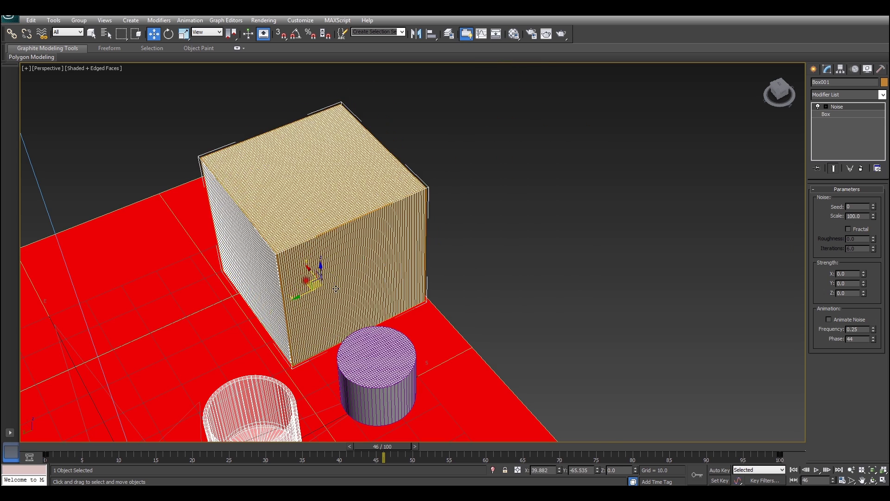
scroll(335, 288, up, 3)
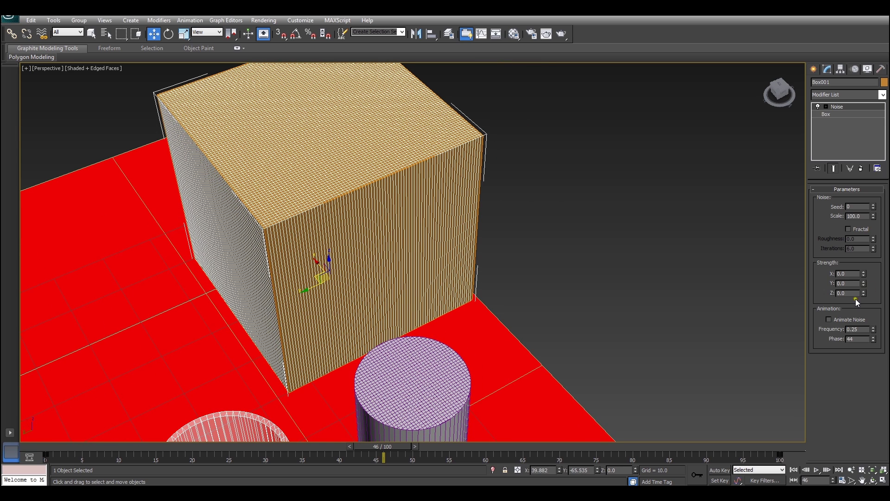
- Set the Noise modifier's Z strength to 6, turn on Animate Noise and scrub to frame 82
mouse_move(864, 293)
mouse_down()
mouse_move(869, 258)
mouse_move(854, 293)
mouse_up()
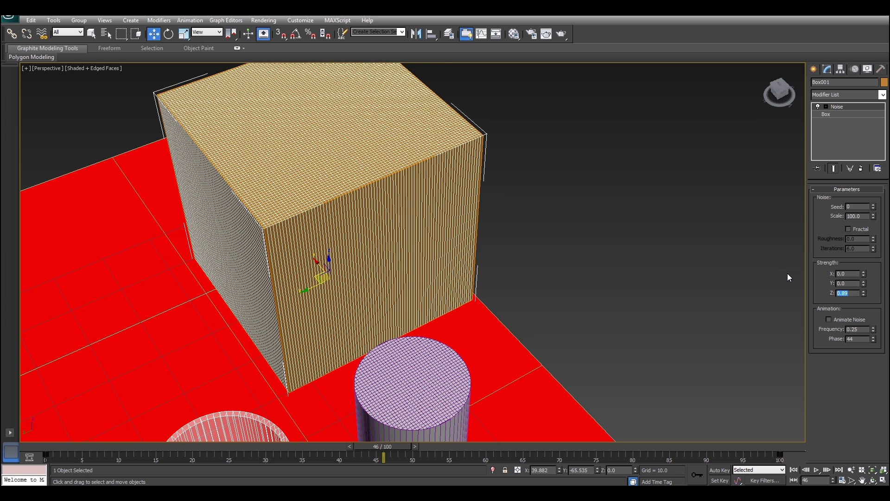
text(6)
key(Return)
middle_drag(593, 330, 583, 279)
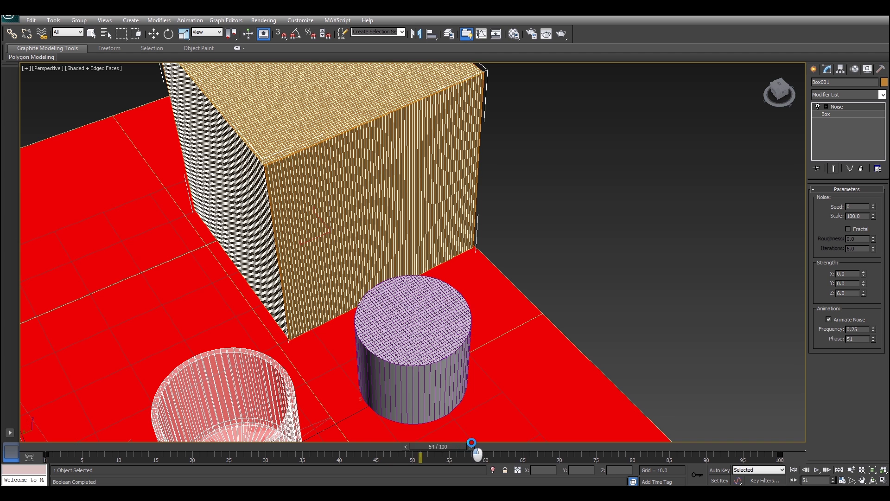
drag(472, 441, 659, 438)
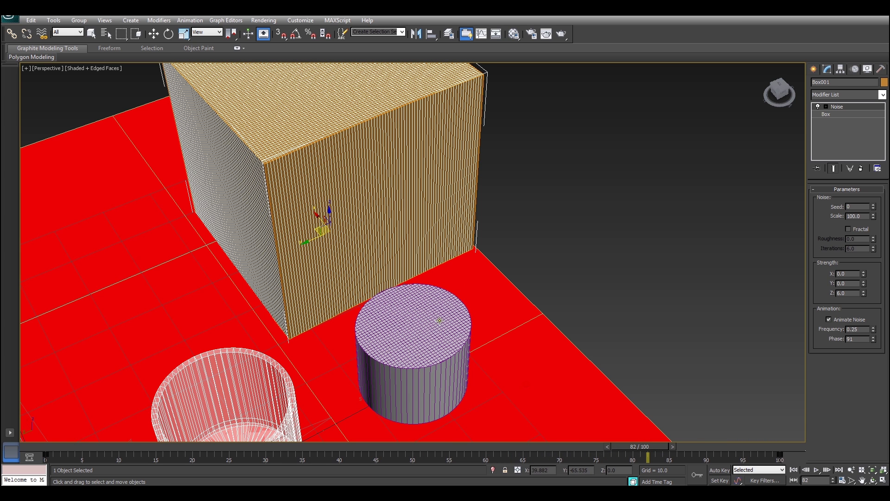
key(w)
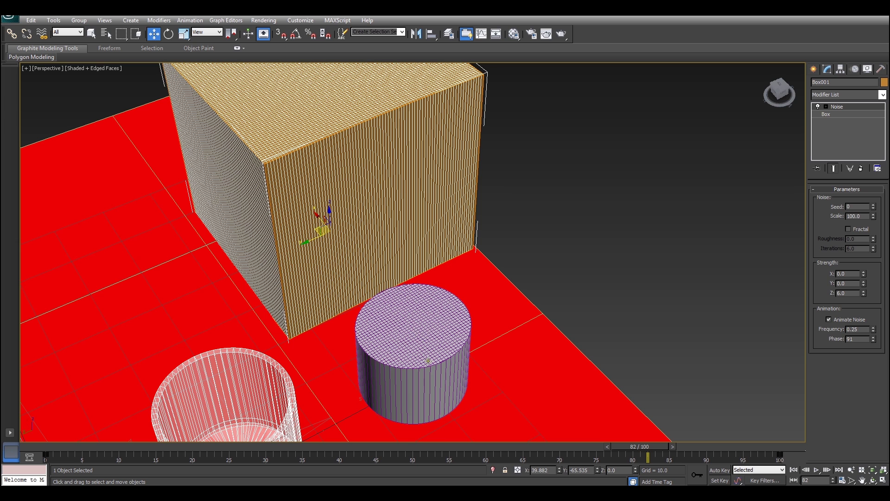
- Turn on Fractal for the box's noise and check the rippled surface at frame 61
click(850, 229)
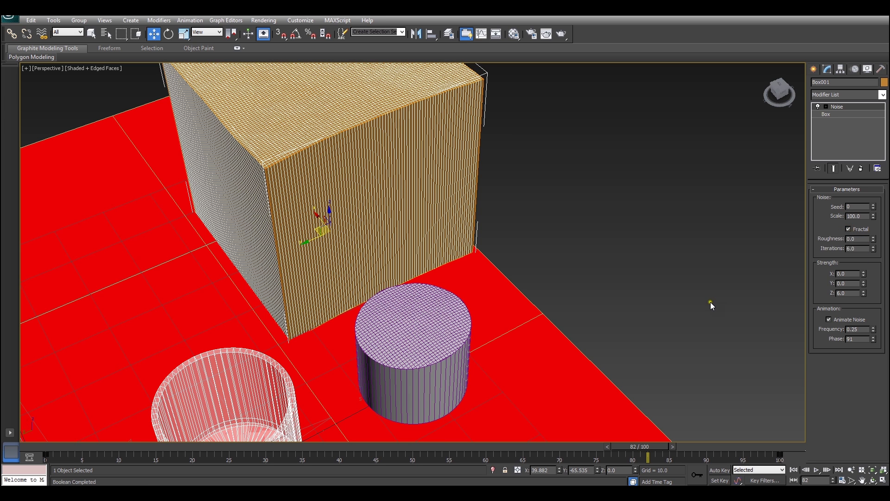
drag(639, 446, 493, 448)
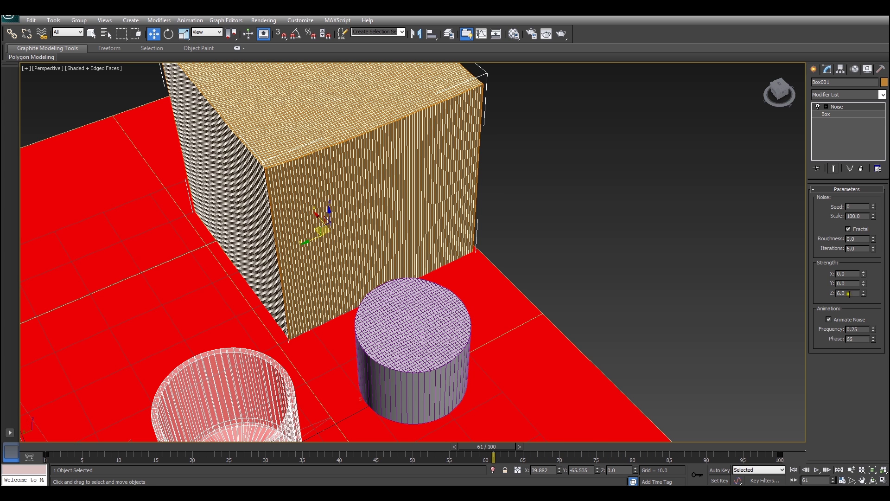
middle_drag(715, 306, 732, 319)
scroll(758, 345, down, 2)
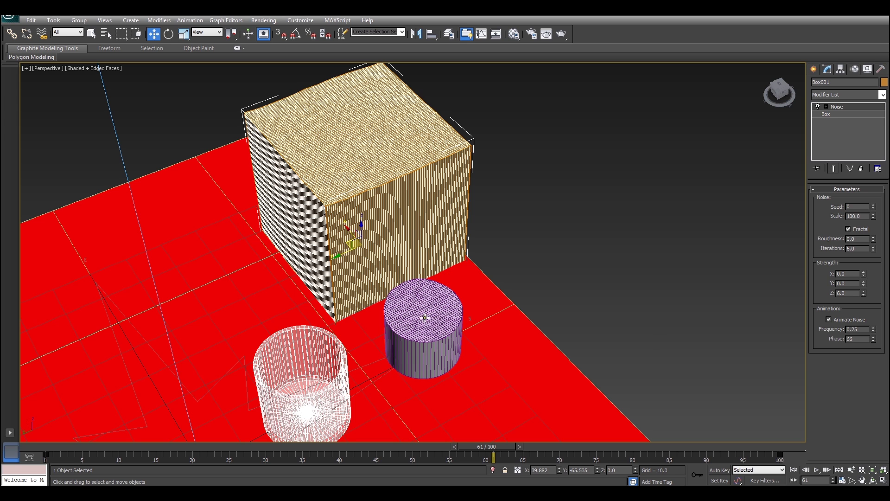
scroll(702, 334, up, 5)
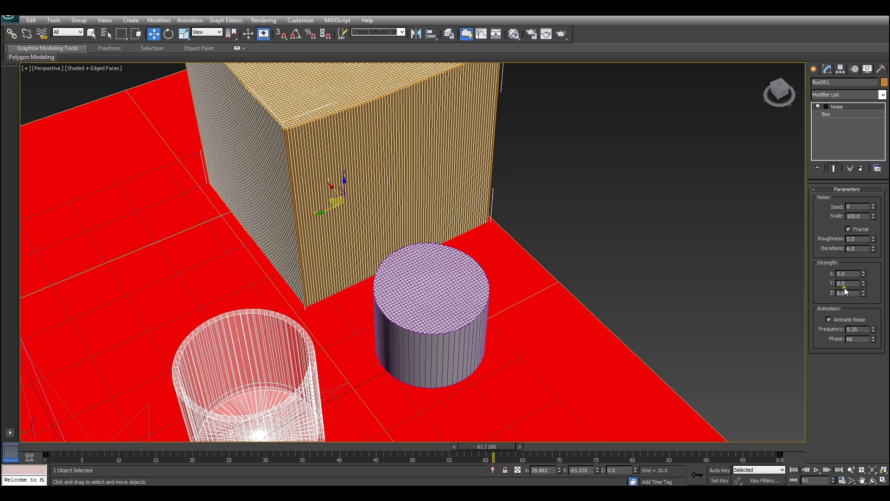
- Try a Noise Z strength of 30 on the box and settle on 15
double_click(844, 291)
text(30)
key(Return)
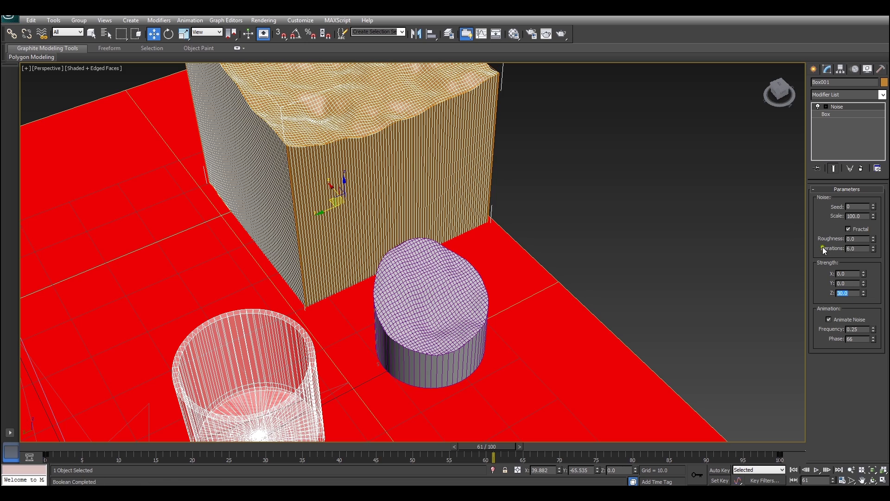
- Select the cut cylinder and examine its rippled top surface from several angles
click(872, 480)
drag(445, 293, 705, 264)
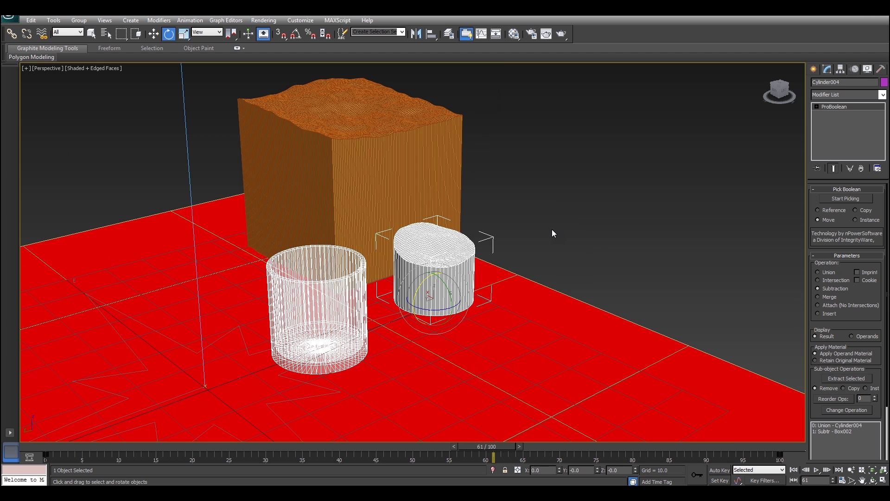
scroll(549, 232, up, 6)
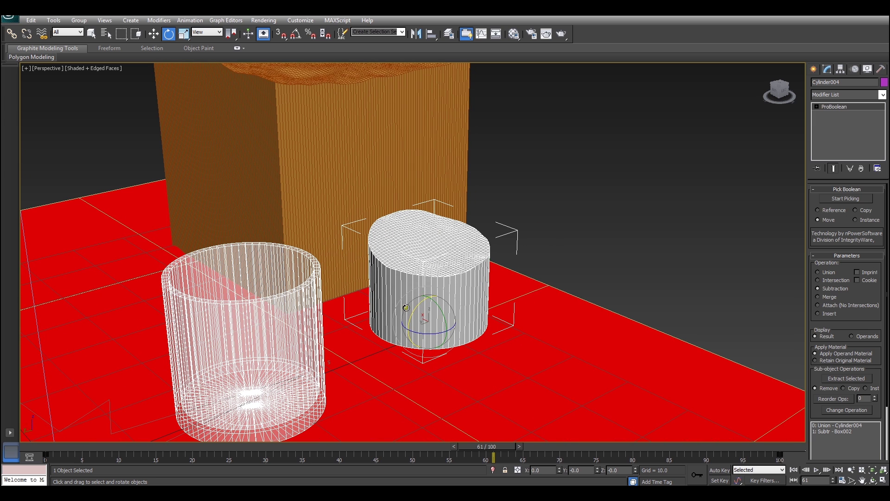
drag(412, 319, 491, 241)
scroll(491, 246, down, 5)
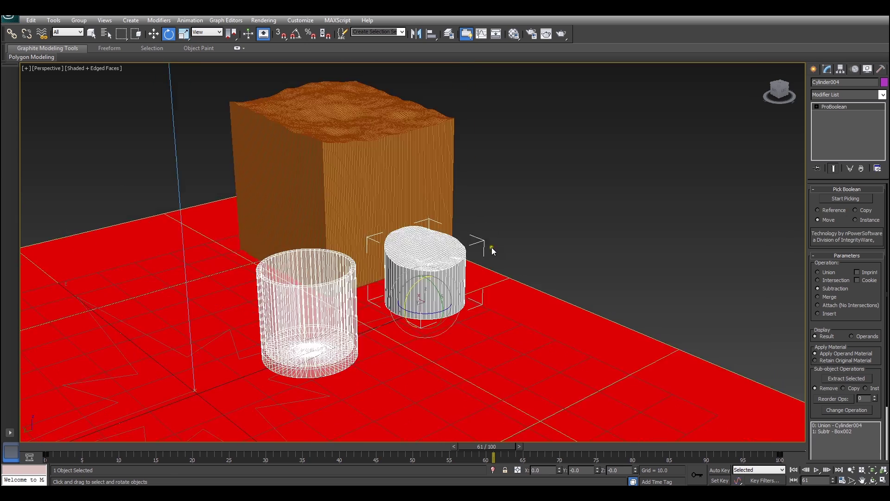
scroll(491, 246, up, 5)
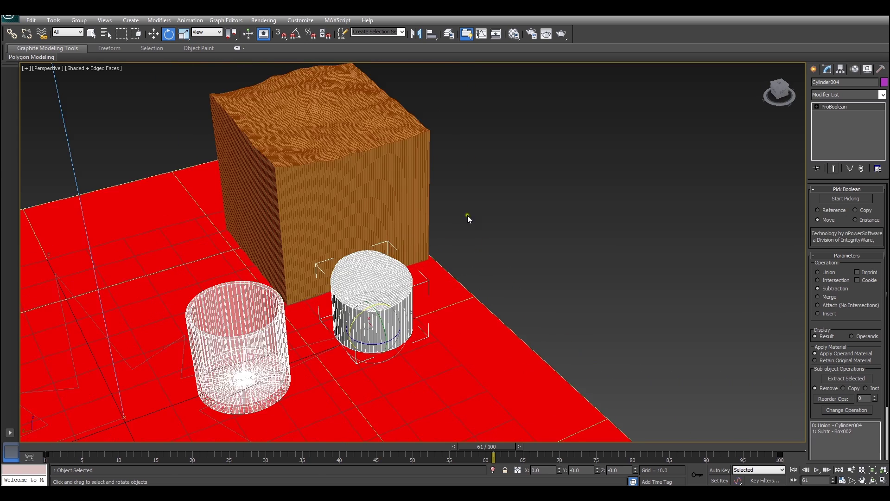
scroll(512, 254, down, 4)
- Select the original orange box and add an XForm modifier above its Noise modifier
click(415, 223)
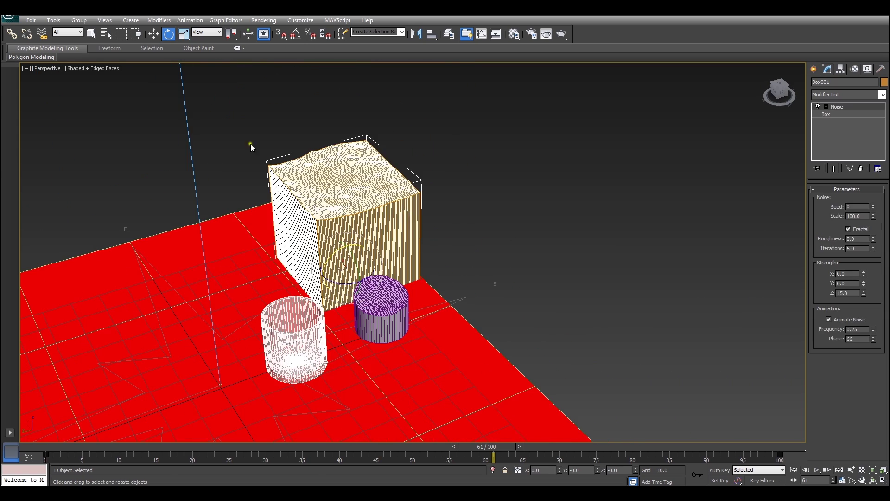
click(150, 32)
alt+middle_drag(372, 261, 384, 269)
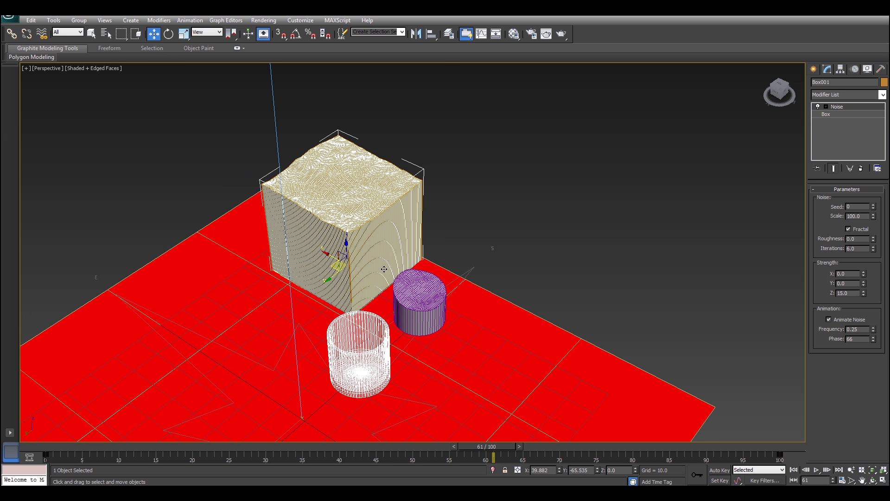
drag(338, 266, 297, 261)
right_click(297, 261)
click(869, 95)
key(x)
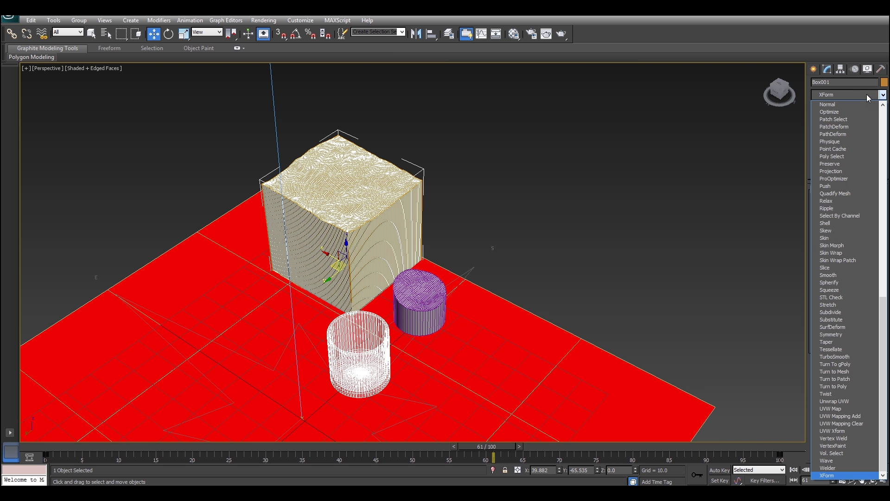
key(Return)
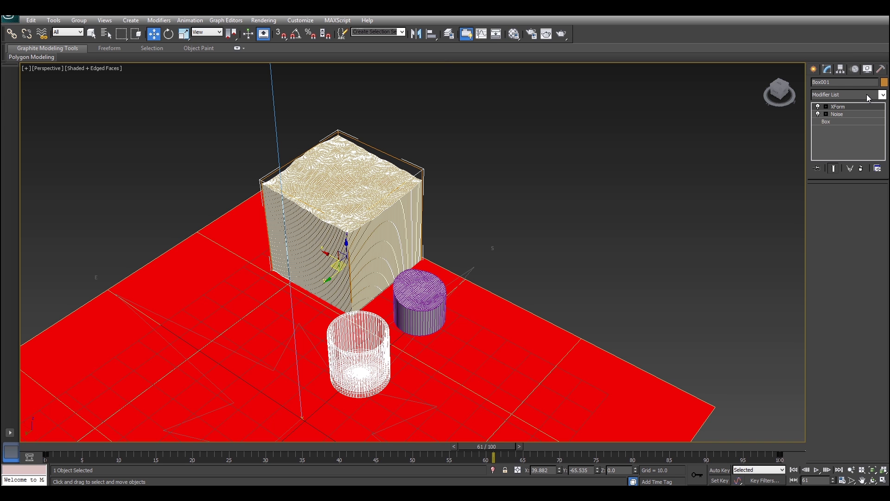
- Try moving the box through the XForm Gizmo sub-object, undo the move and leave the Gizmo level
click(827, 107)
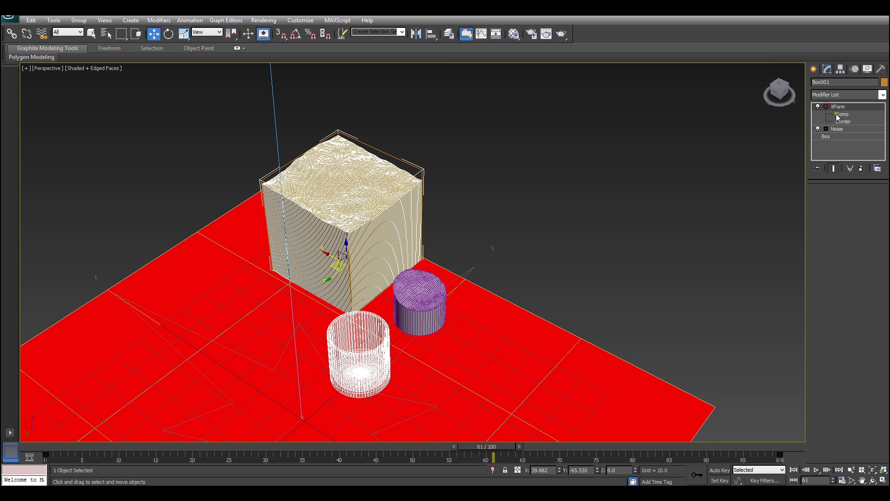
click(840, 115)
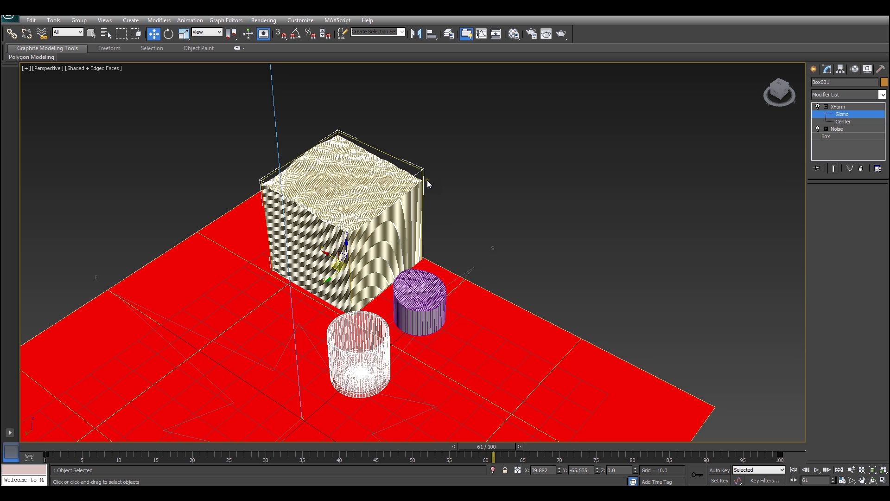
scroll(428, 184, up, 3)
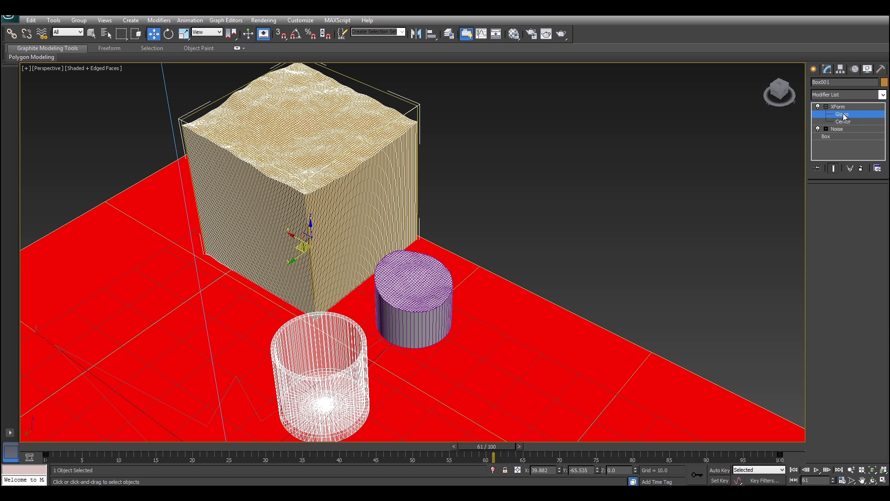
drag(298, 244, 241, 220)
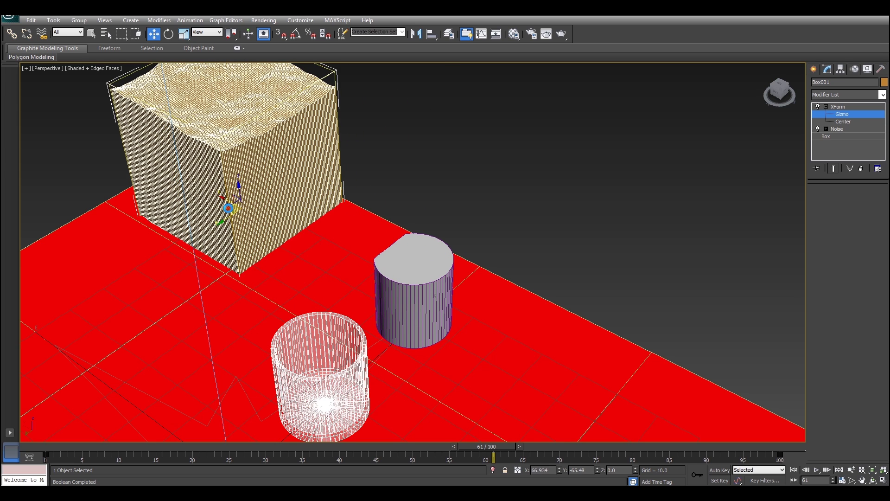
key(ctrl+z)
click(841, 115)
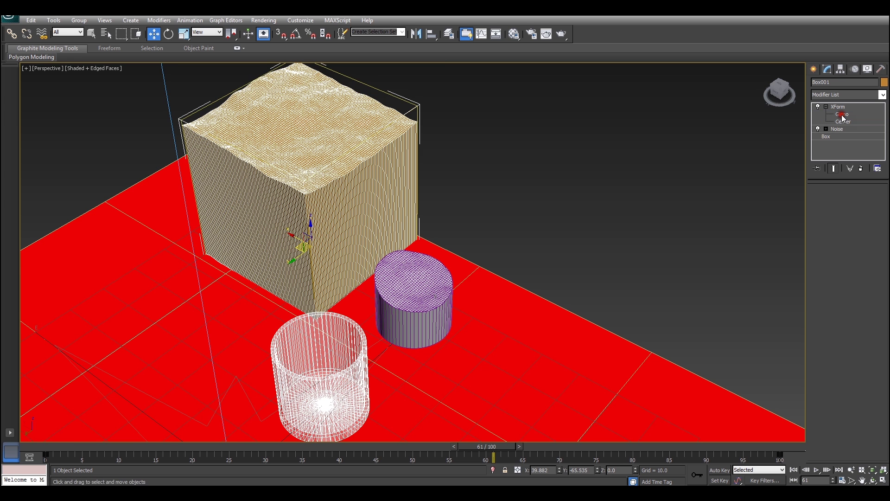
- Select the cut cylinder and turn the perspective view to face it from the front
scroll(616, 189, up, 3)
middle_drag(616, 190, 621, 197)
scroll(621, 198, down, 3)
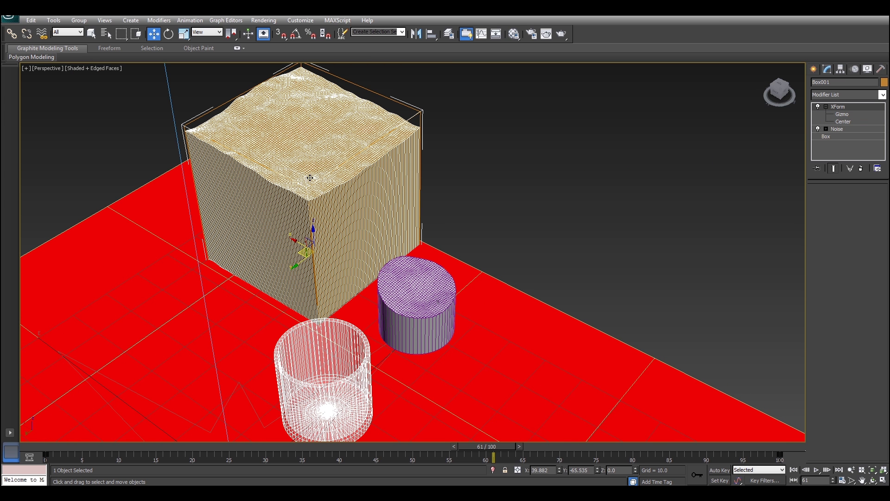
click(413, 290)
alt+middle_drag(470, 271, 415, 242)
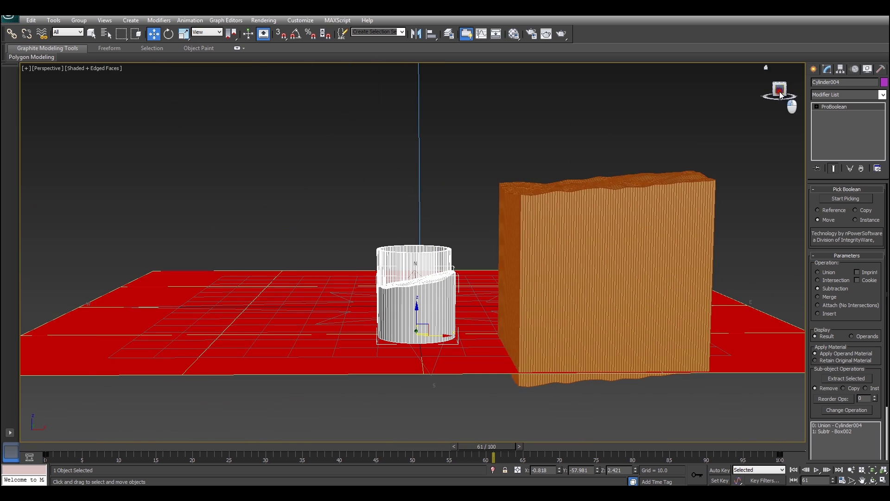
middle_drag(466, 226, 461, 219)
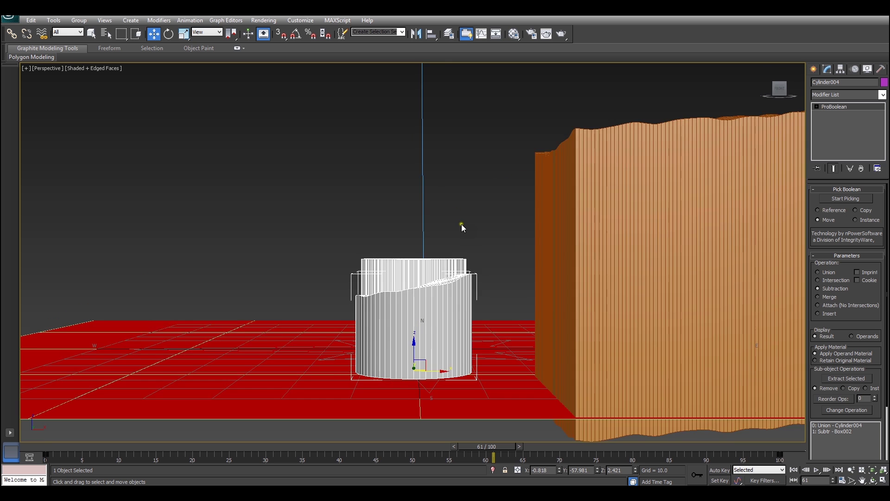
middle_drag(461, 224, 422, 211)
- Try rotating the cut cylinder sideways and undo the rotation
click(168, 35)
click(169, 36)
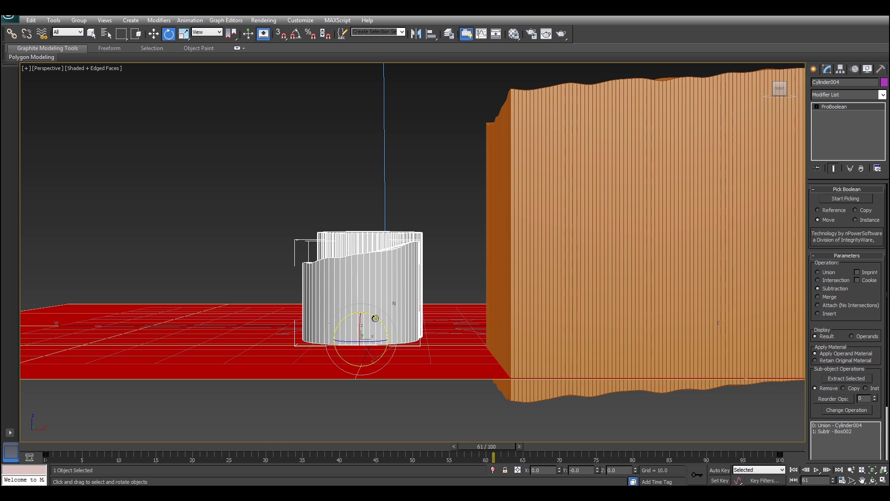
drag(375, 318, 346, 290)
key(ctrl+z)
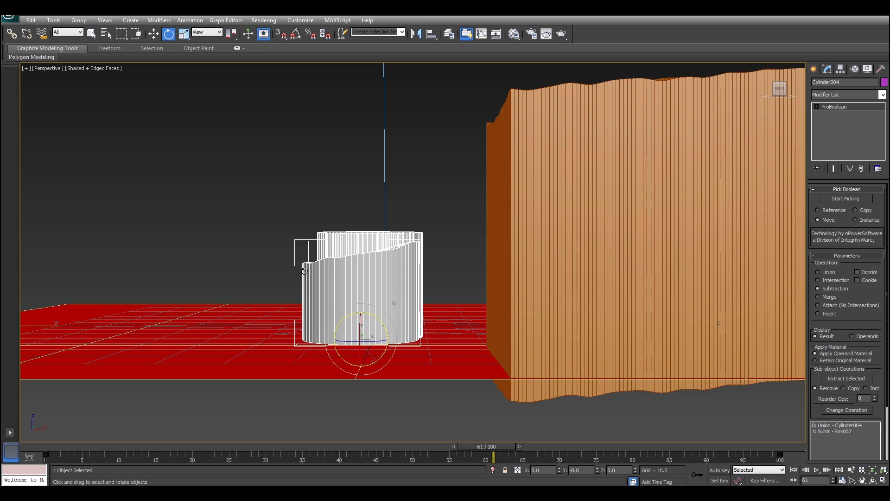
- Start wiring the cut cylinder's X Rotation to the X Rotation of the orange box's XForm gizmo
scroll(285, 274, down, 3)
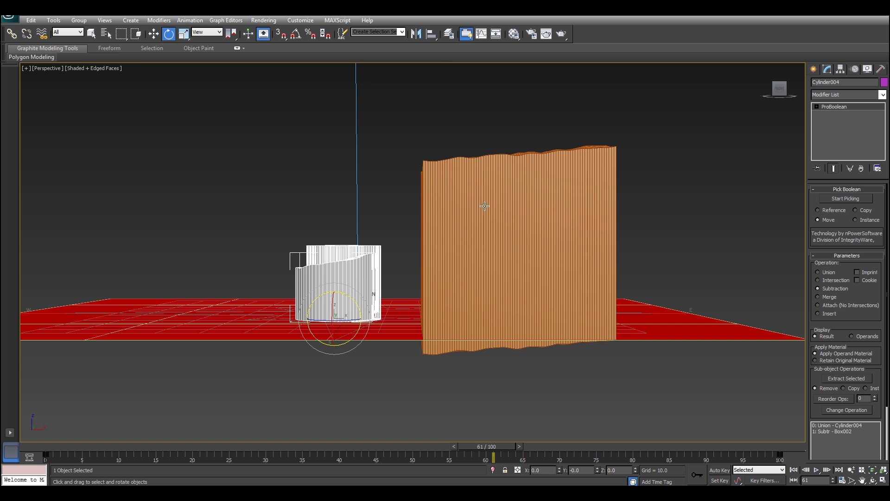
click(91, 34)
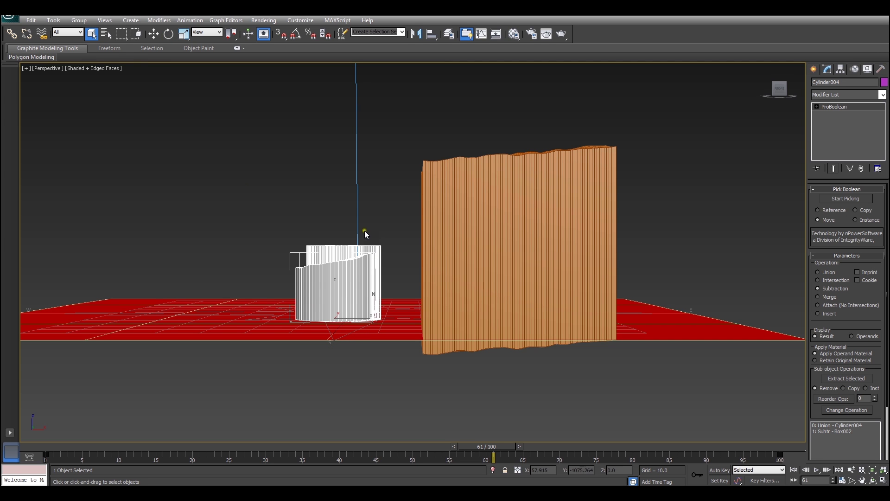
right_click(354, 272)
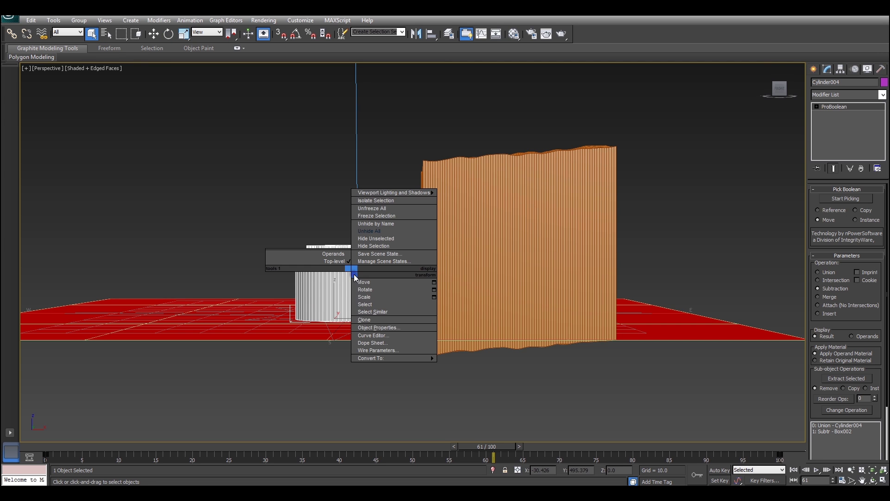
click(378, 350)
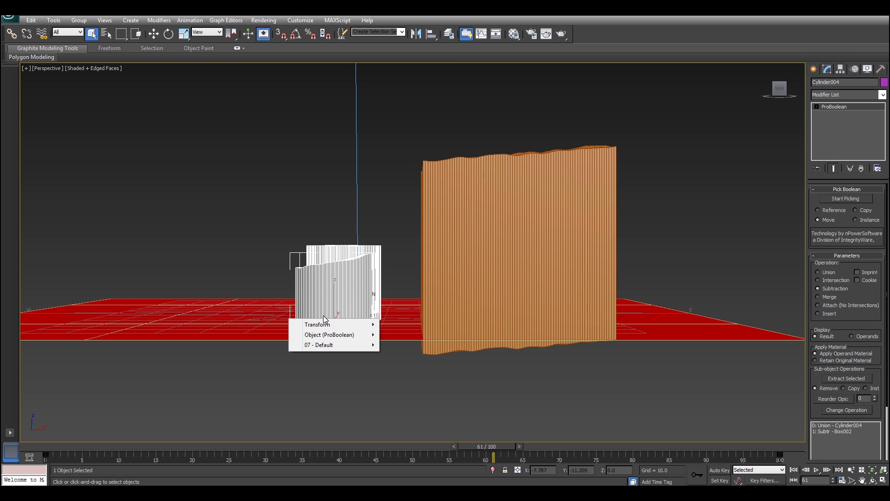
mouse_move(324, 324)
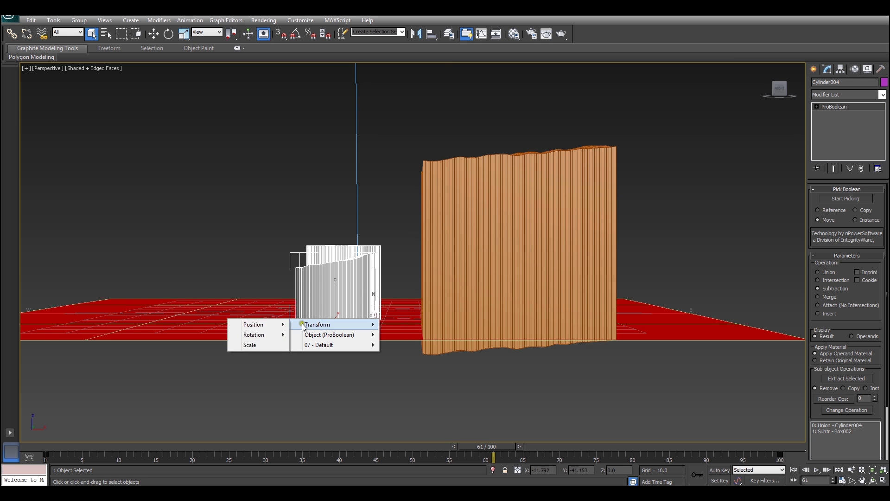
mouse_move(267, 341)
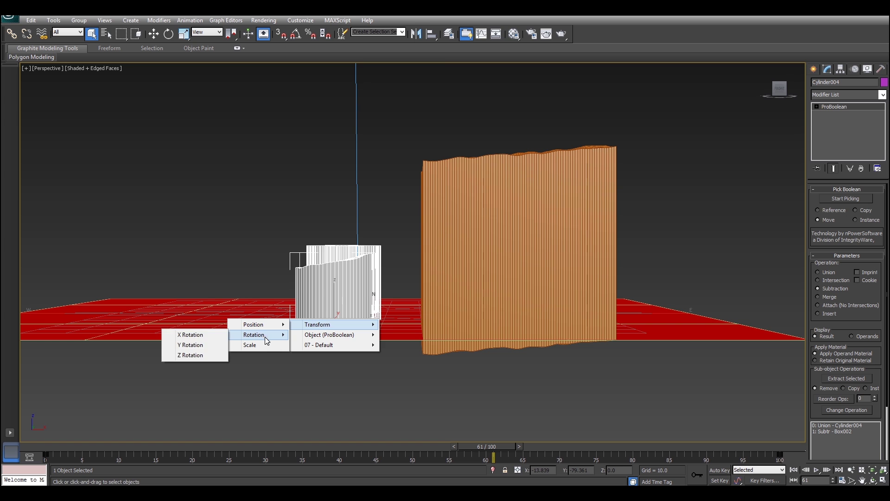
click(219, 334)
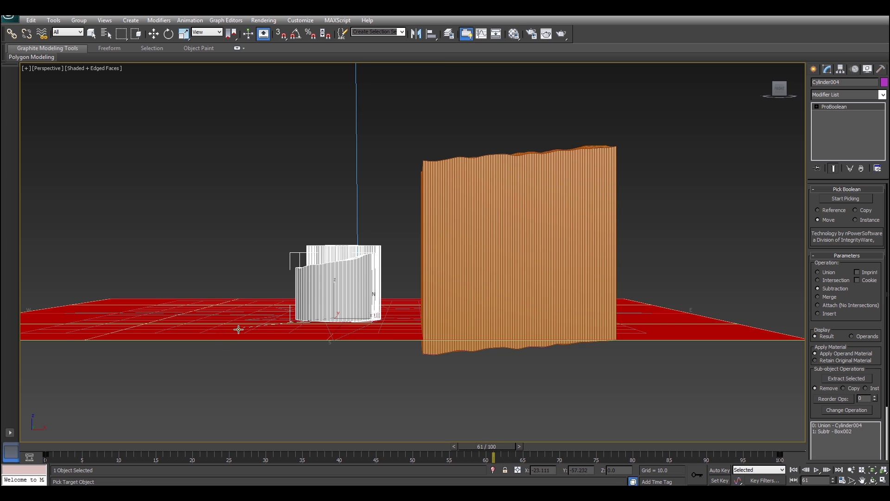
click(474, 184)
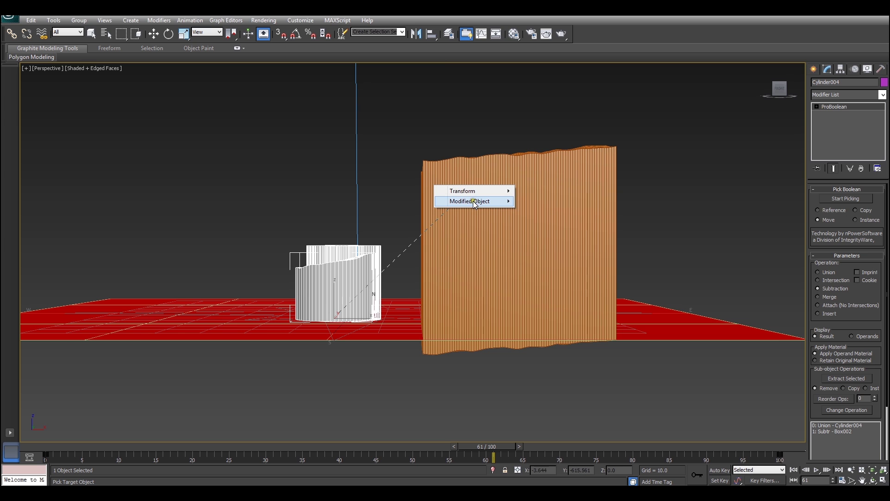
mouse_move(473, 200)
mouse_move(402, 205)
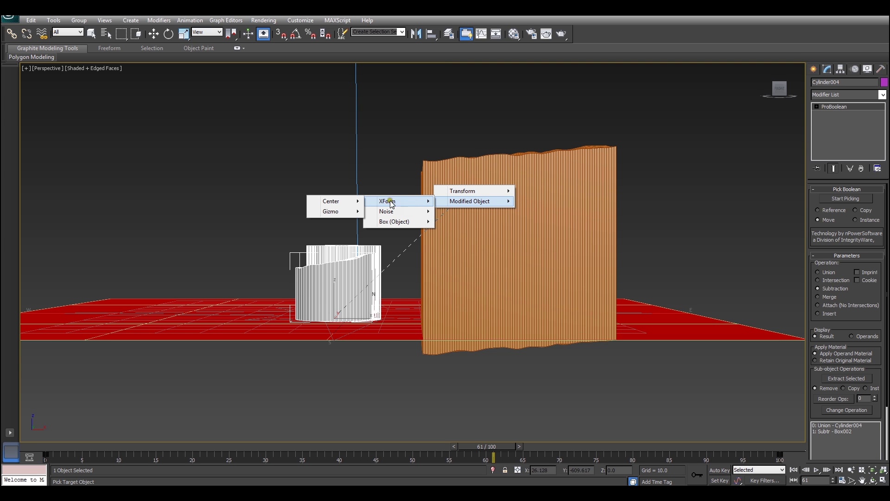
mouse_move(351, 212)
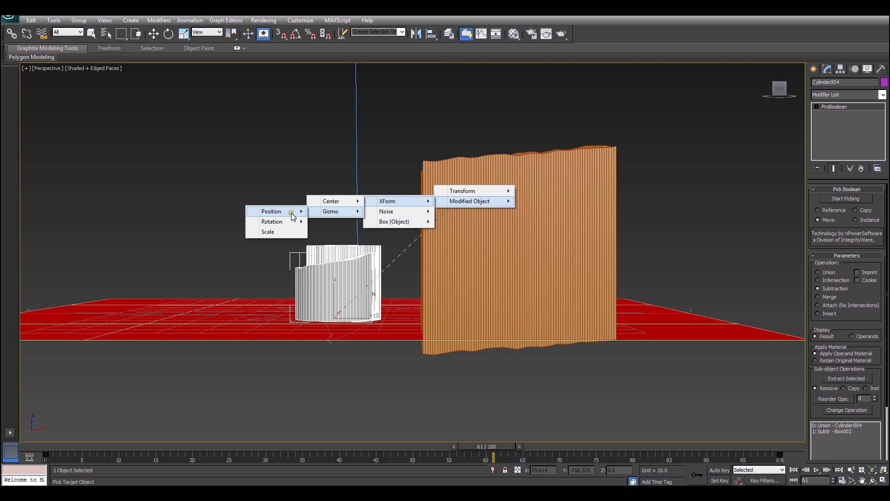
mouse_move(288, 222)
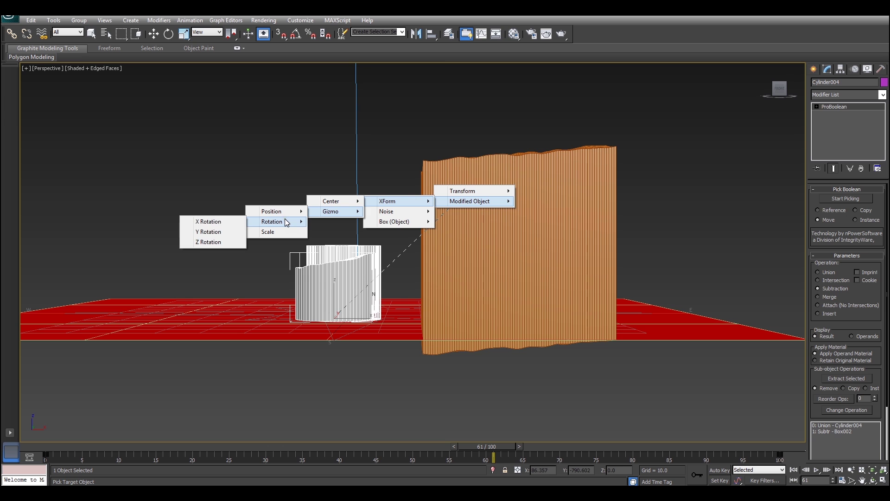
click(232, 223)
- Make the cylinder control the box one way, with the expression -X_Rotation, and connect the X Rotation wire
drag(407, 158, 430, 79)
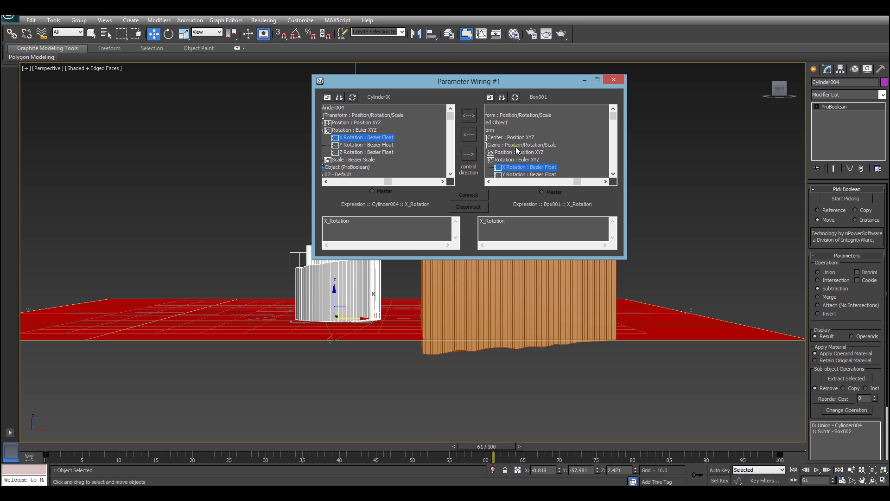
click(468, 135)
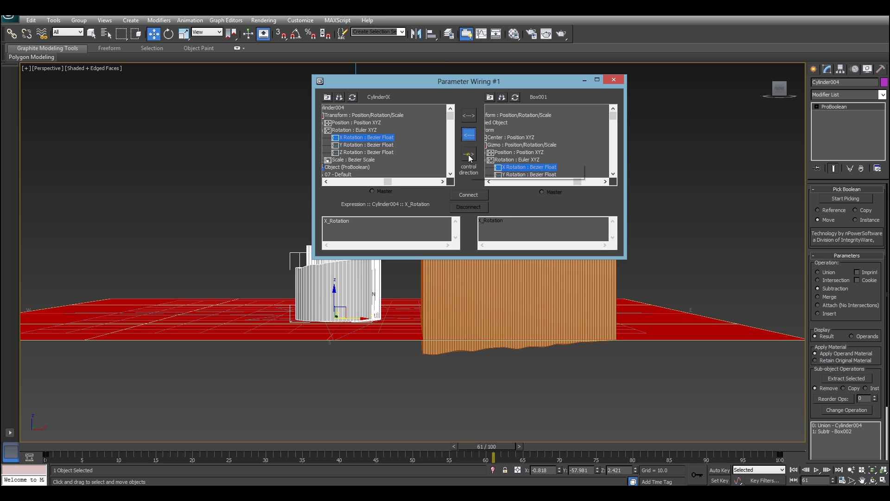
click(468, 153)
click(480, 219)
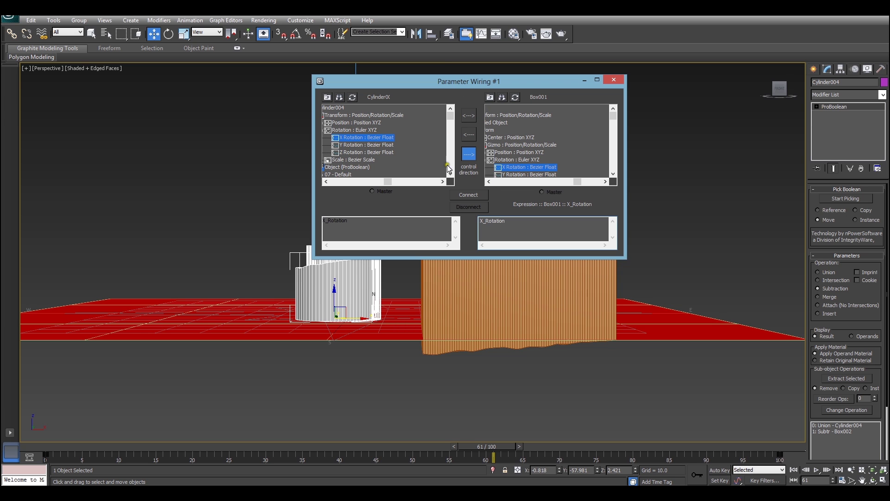
drag(483, 223, 486, 223)
click(529, 244)
click(477, 196)
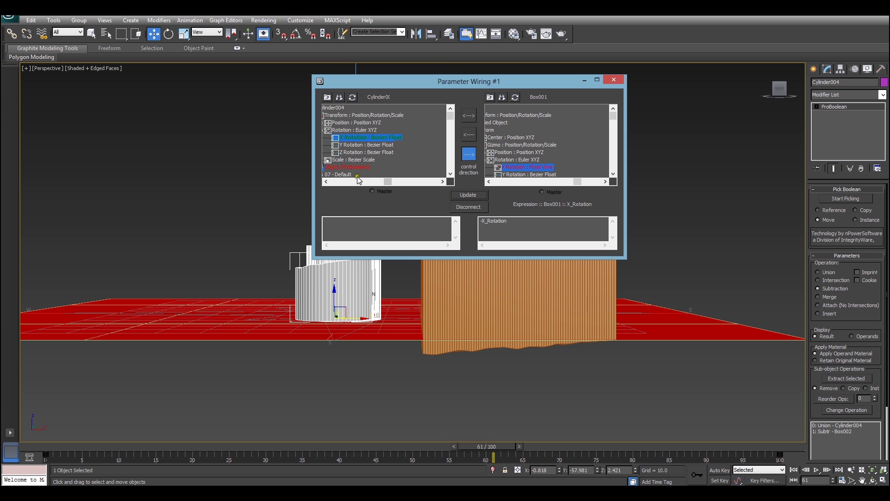
- Wire the cylinder's Y Rotation one way to the box gizmo's Y Rotation with the expression -Y_Rotation, and close the wiring dialog
click(369, 145)
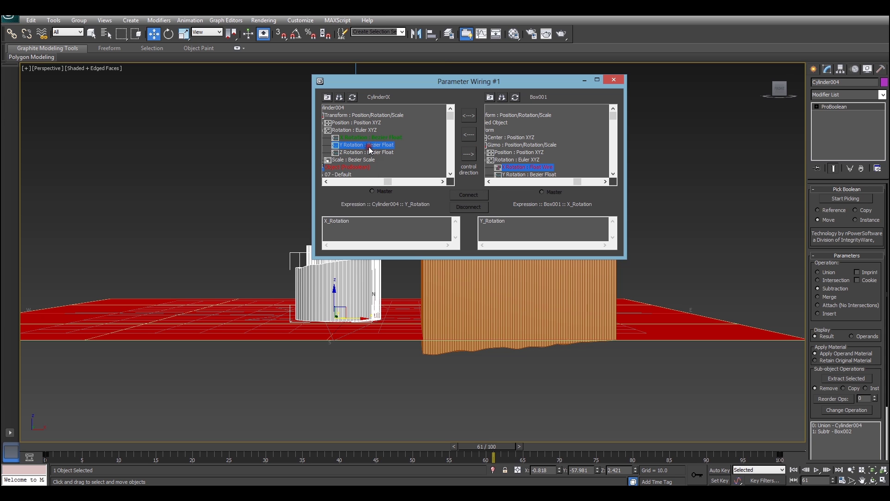
click(522, 175)
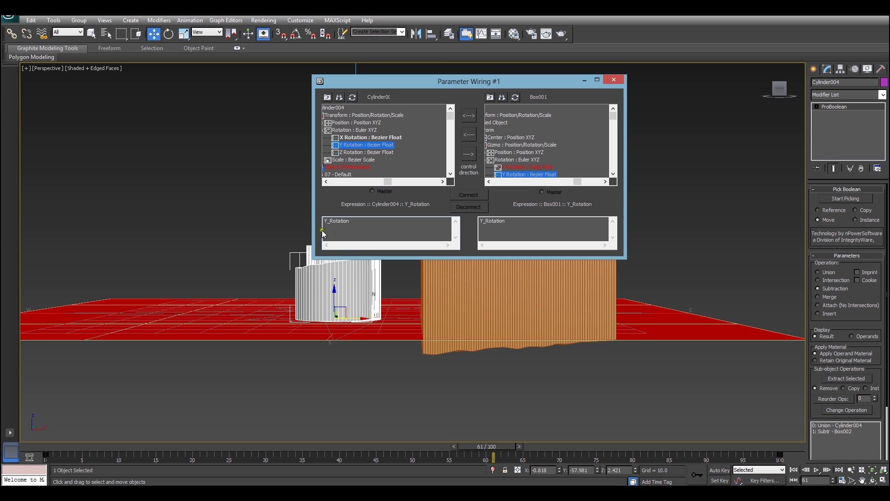
click(468, 154)
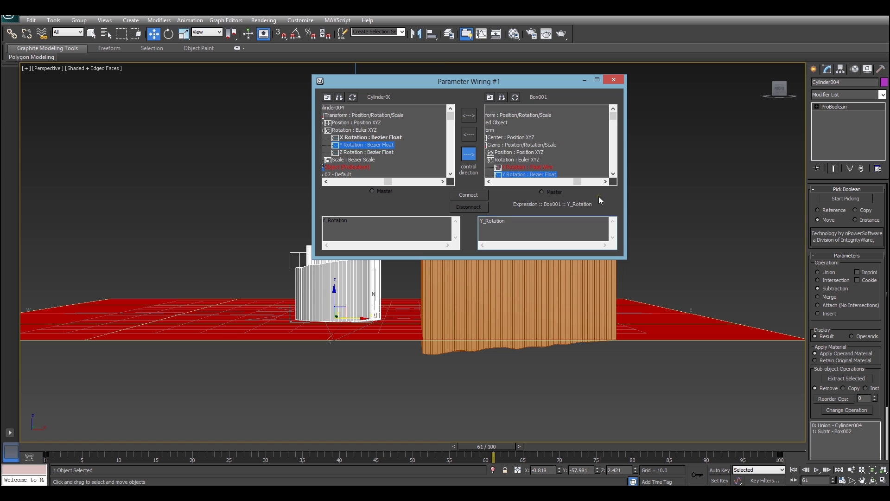
text(-)
click(486, 195)
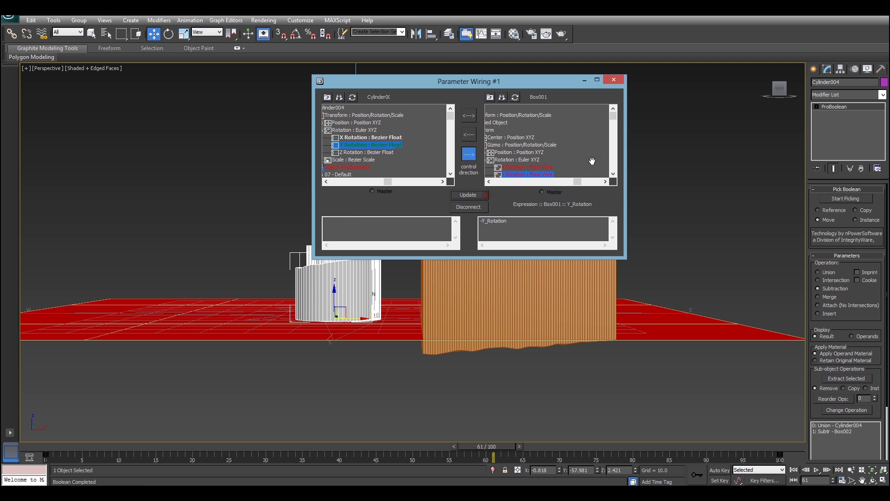
click(613, 79)
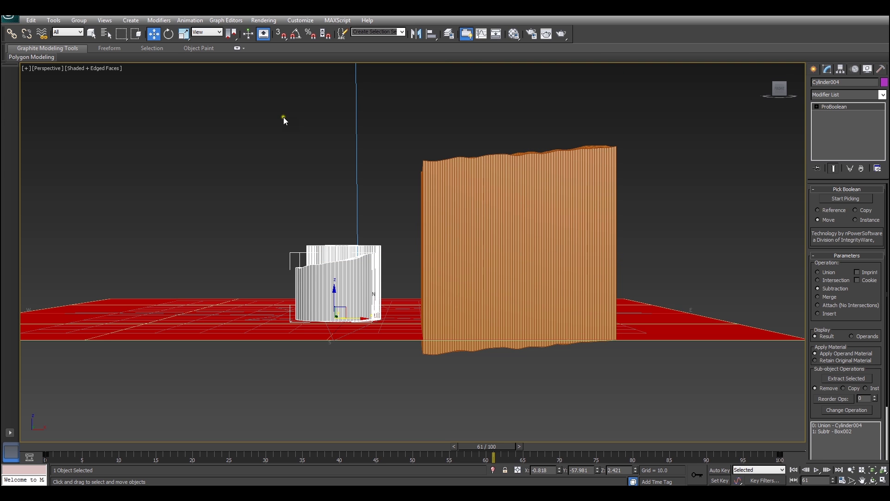
- Test the wiring by rotating the cut cylinder, and undo the rotation
click(168, 34)
mouse_move(350, 295)
mouse_down()
mouse_move(346, 303)
mouse_move(300, 301)
mouse_move(333, 300)
mouse_move(328, 290)
mouse_move(336, 290)
mouse_up()
key(ctrl+z)
- Align the cut cylinder to the glass in X, Y and Z position, pivot point to pivot point
alt+middle_drag(280, 240, 354, 272)
key(alt+a)
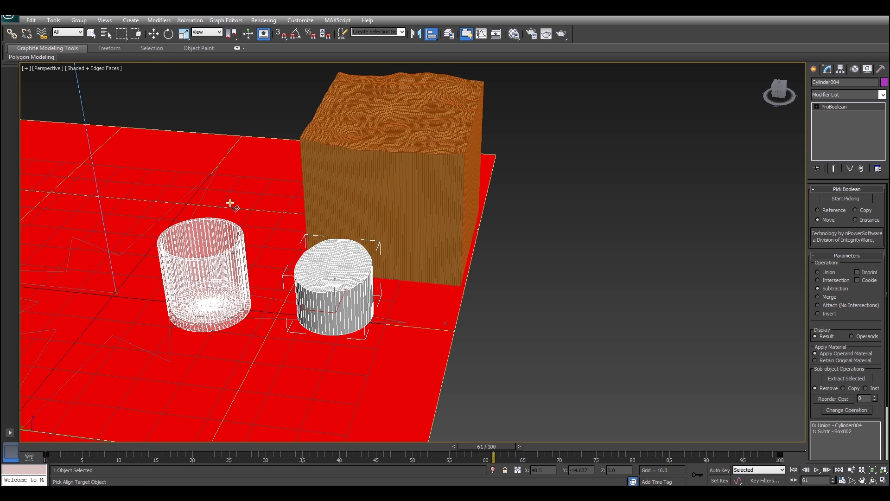
click(233, 250)
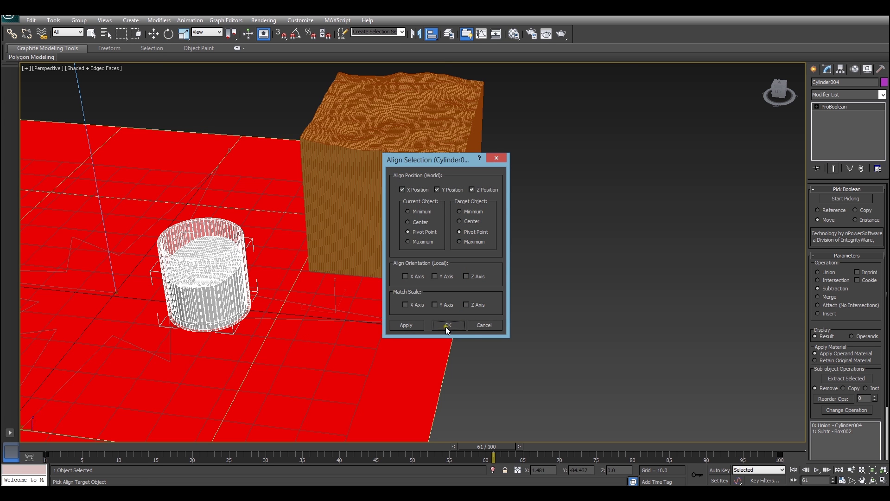
click(446, 326)
- Raise the water cylinder about 2 units along Z inside the glass
alt+middle_drag(310, 333, 457, 282)
scroll(457, 282, up, 4)
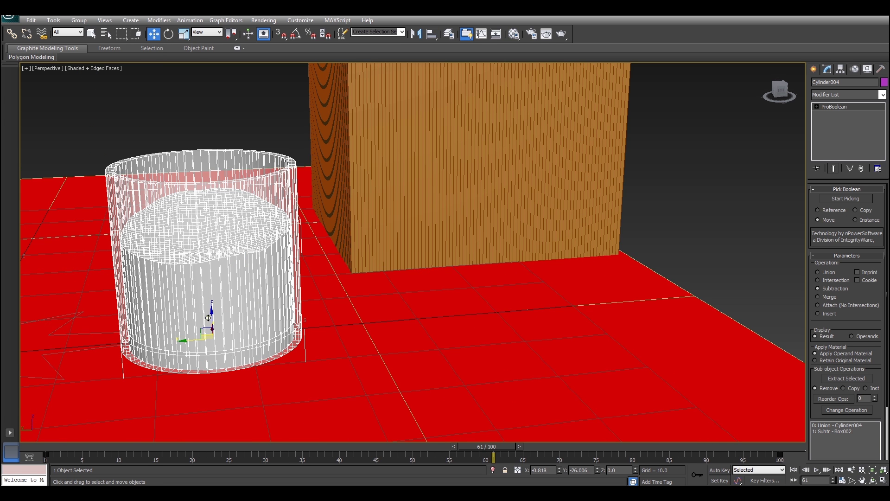
drag(209, 317, 209, 301)
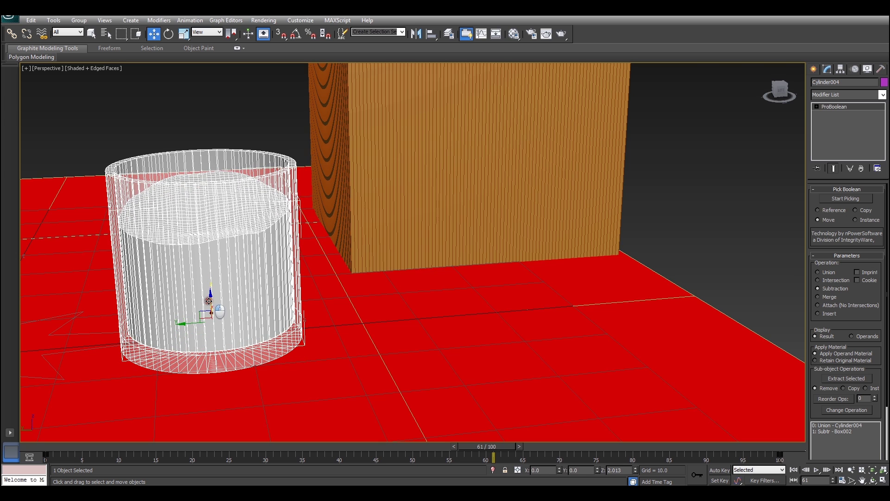
- Link the glass to the water cylinder so that the water cylinder is its parent
alt+middle_drag(347, 278, 428, 298)
scroll(367, 287, down, 3)
scroll(464, 280, down, 2)
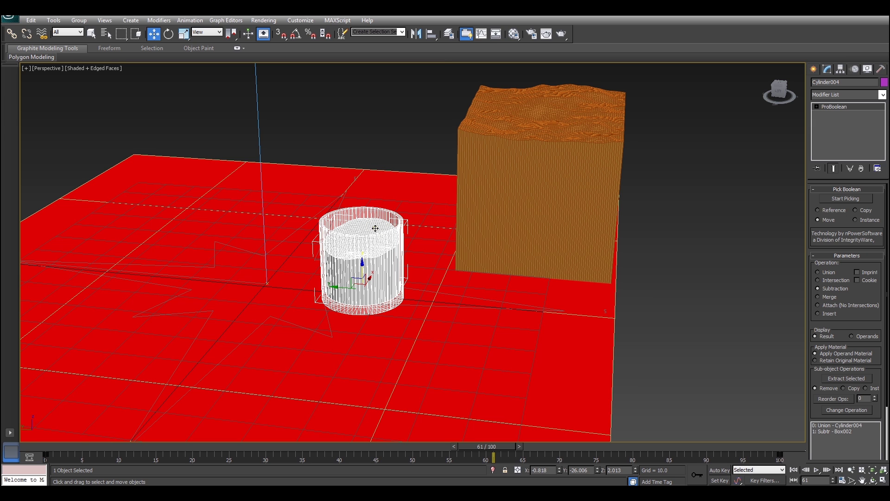
click(12, 33)
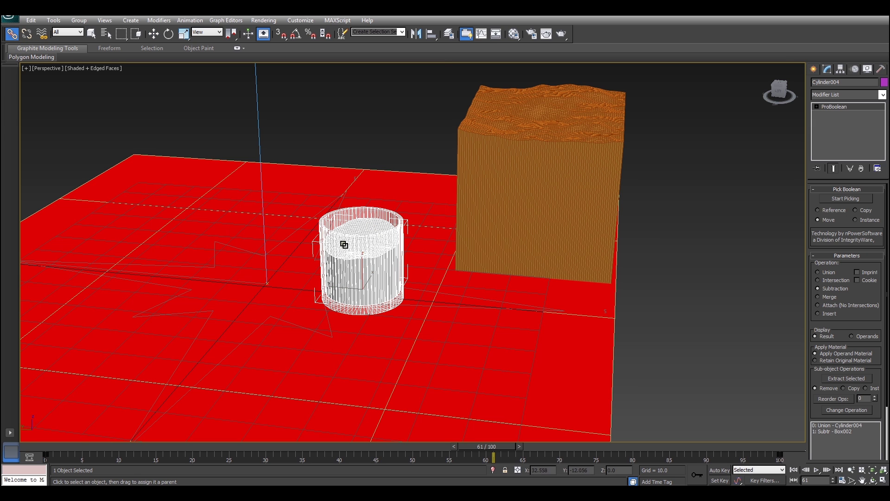
click(364, 210)
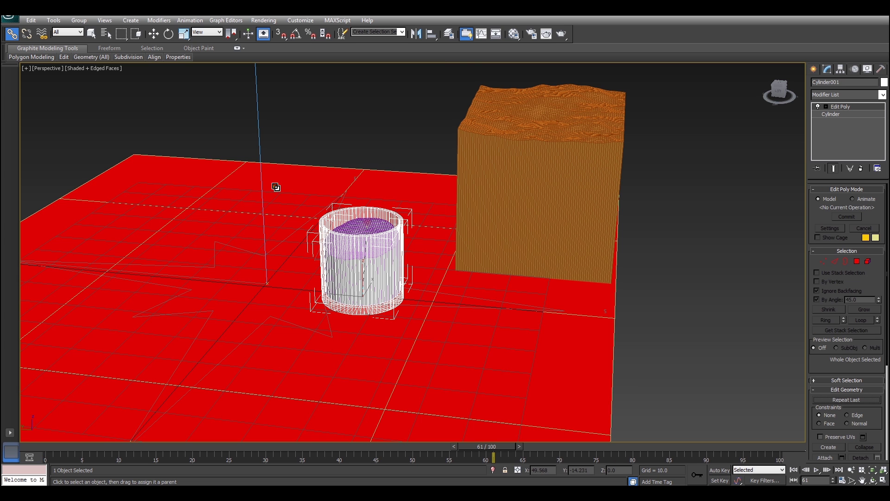
- Select the water cylinder and tilt it together with the glass to about -27 degrees around X
click(169, 33)
click(377, 229)
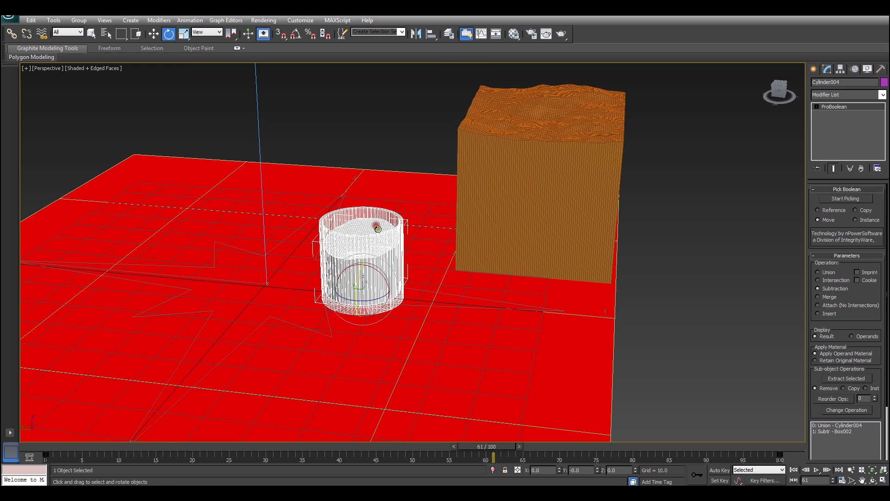
drag(378, 274, 344, 202)
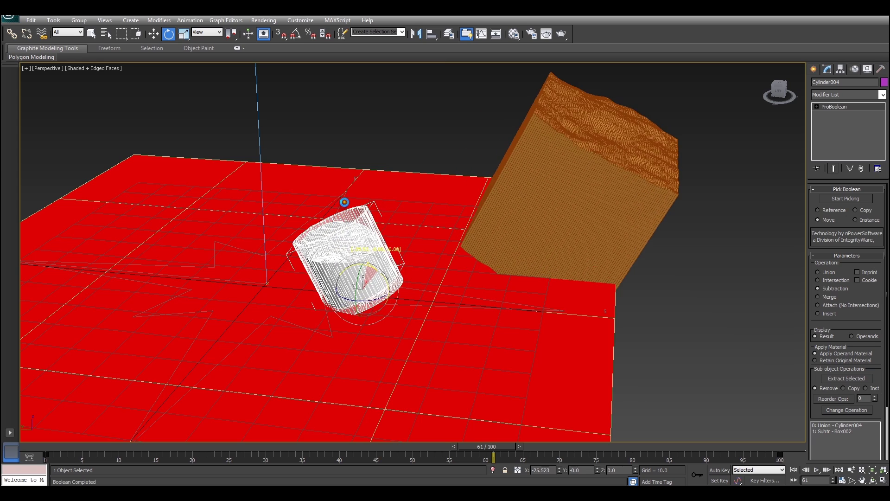
mouse_move(347, 193)
alt+middle_down()
mouse_move(355, 187)
mouse_move(363, 196)
alt+middle_up()
middle_drag(363, 197, 395, 219)
scroll(395, 218, up, 6)
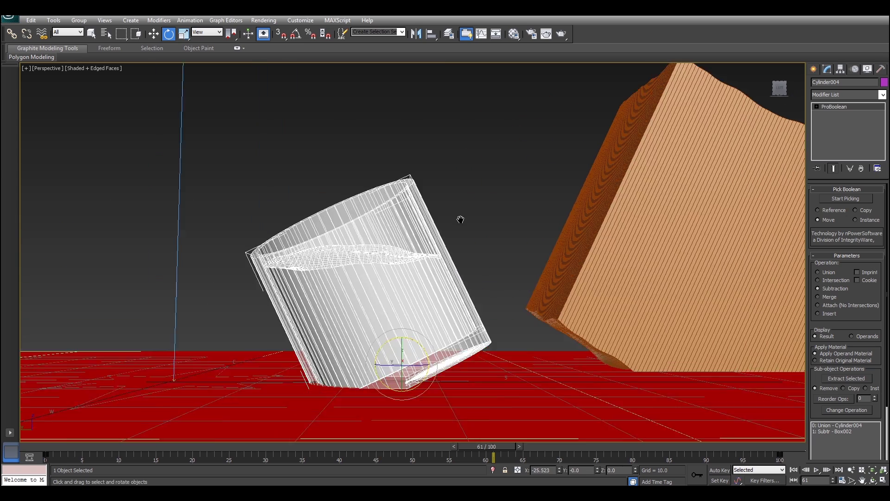
drag(425, 373, 420, 385)
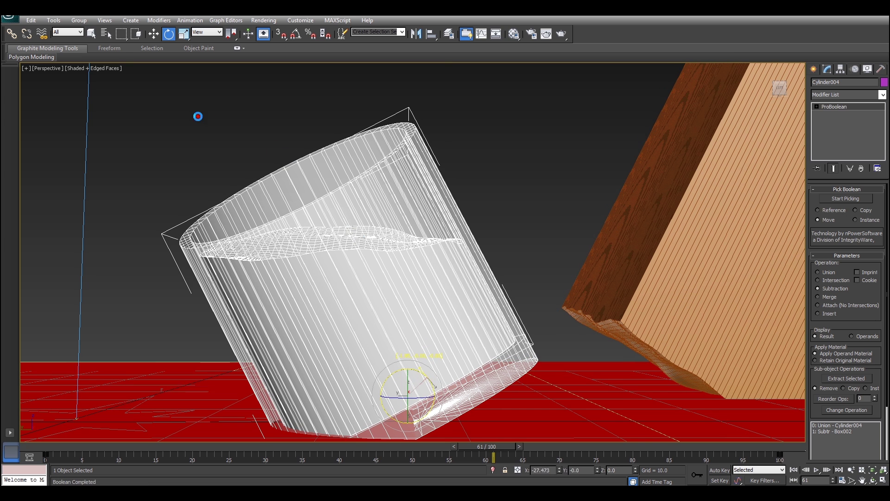
- Select the orange box and set the Z strength of its Noise modifier to 7
click(91, 33)
click(600, 219)
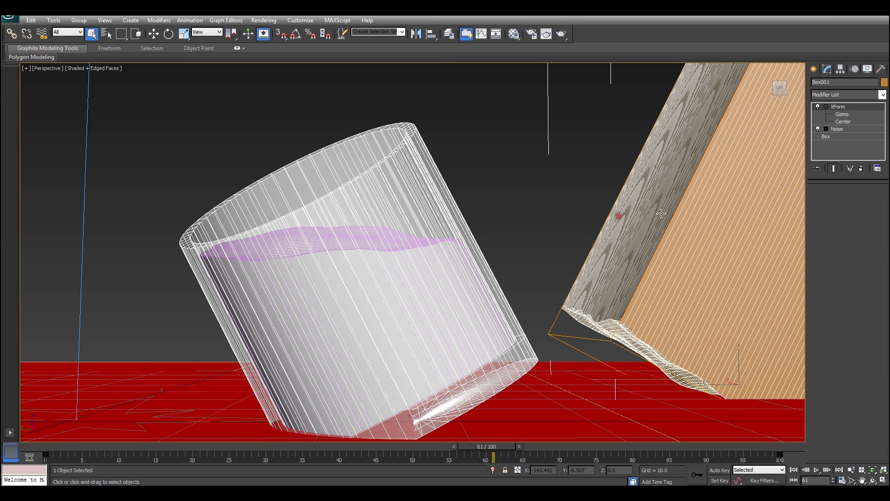
click(849, 129)
key(Return)
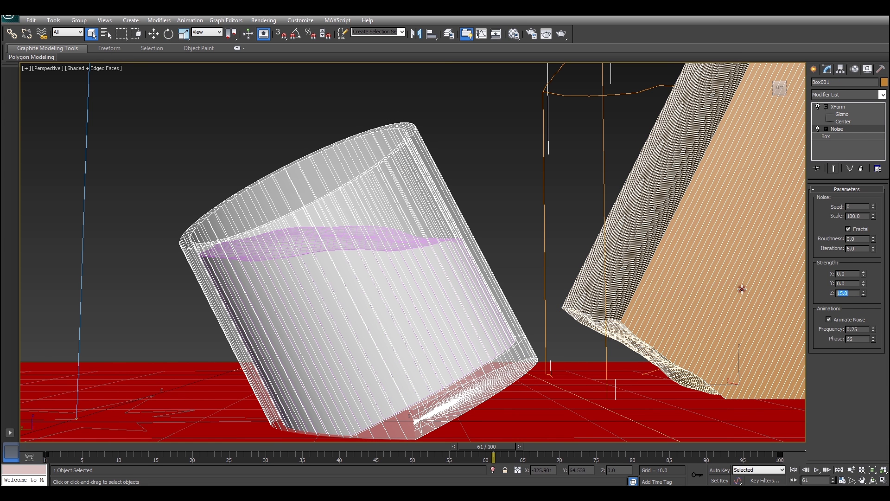
alt+middle_drag(417, 236, 407, 255)
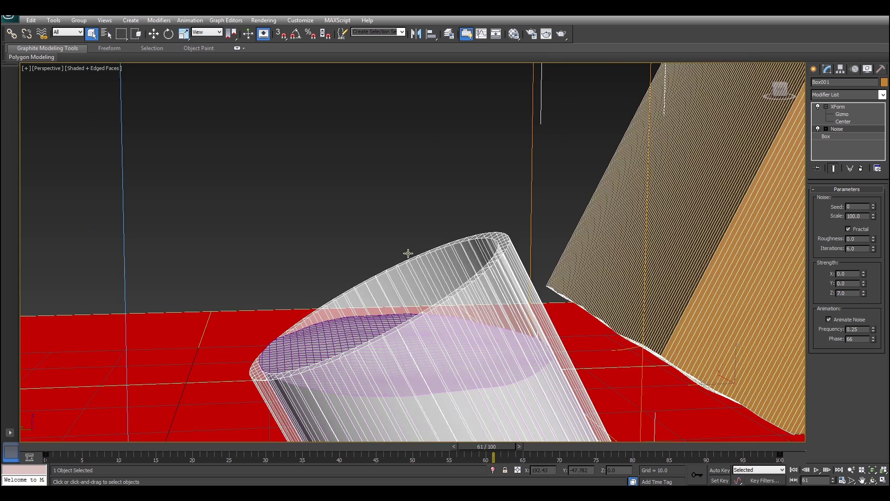
middle_drag(404, 289, 372, 191)
scroll(401, 264, down, 2)
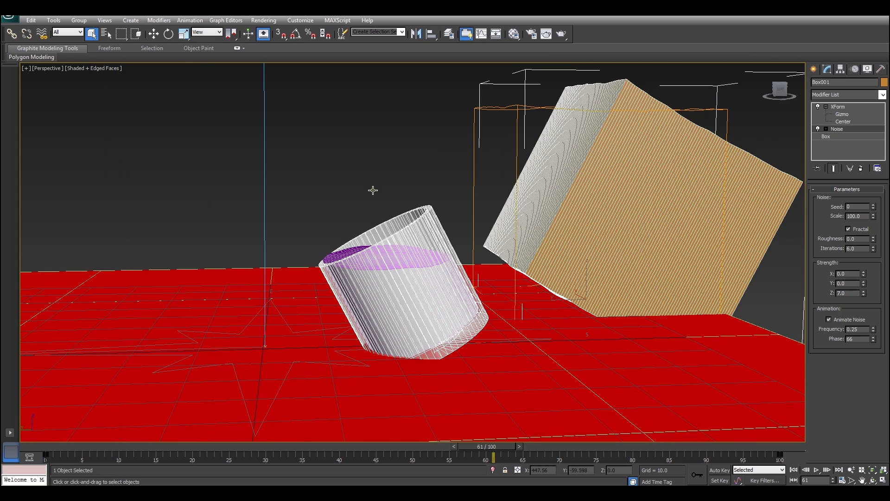
- Select the water cylinder and tilt it with the glass to about 19 degrees around X
click(153, 33)
click(169, 34)
click(406, 277)
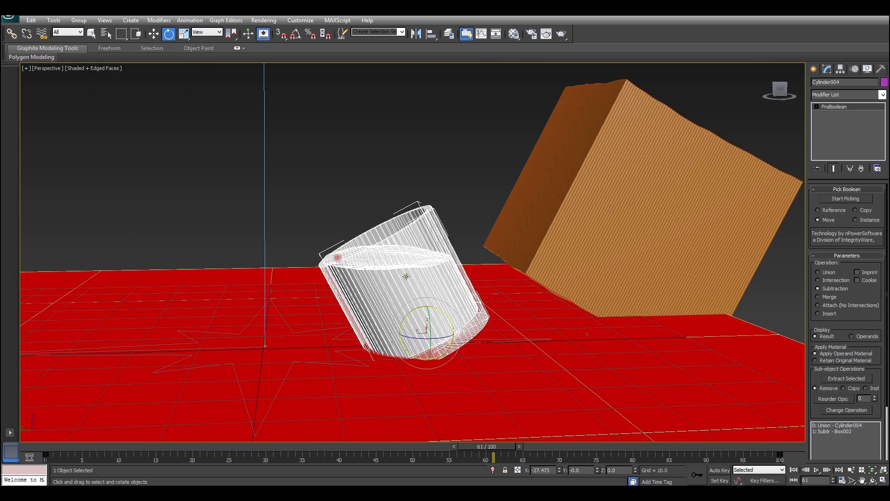
drag(425, 321, 456, 299)
- Select the orange box and hide it from the scene
click(91, 33)
click(503, 151)
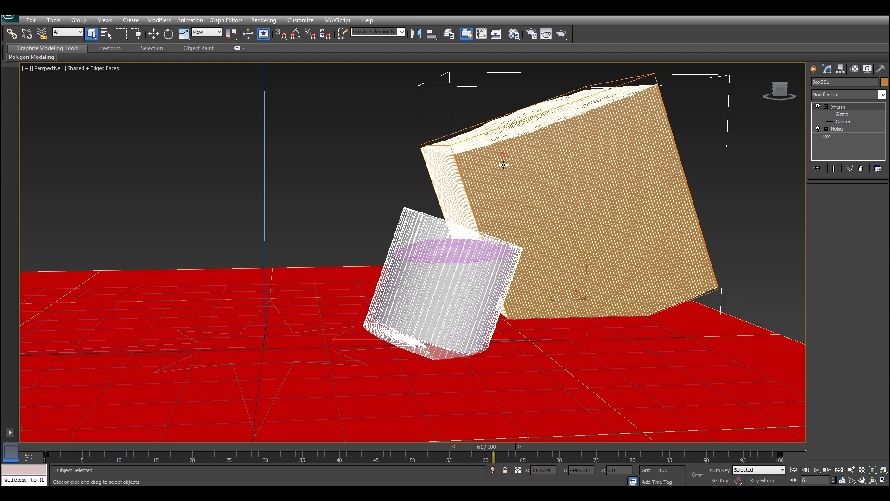
right_click(503, 162)
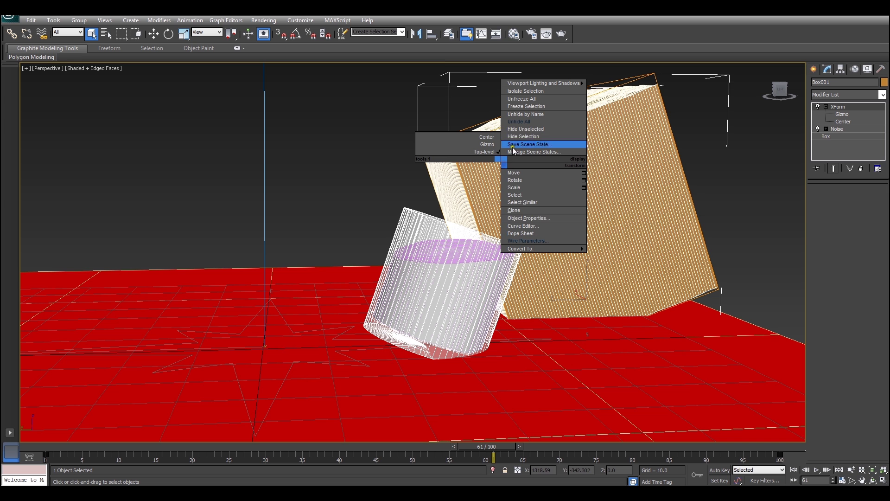
click(541, 137)
- Select the water cylinder and raise it with the glass along Z until both clear the red floor
alt+middle_drag(502, 198, 473, 239)
click(463, 250)
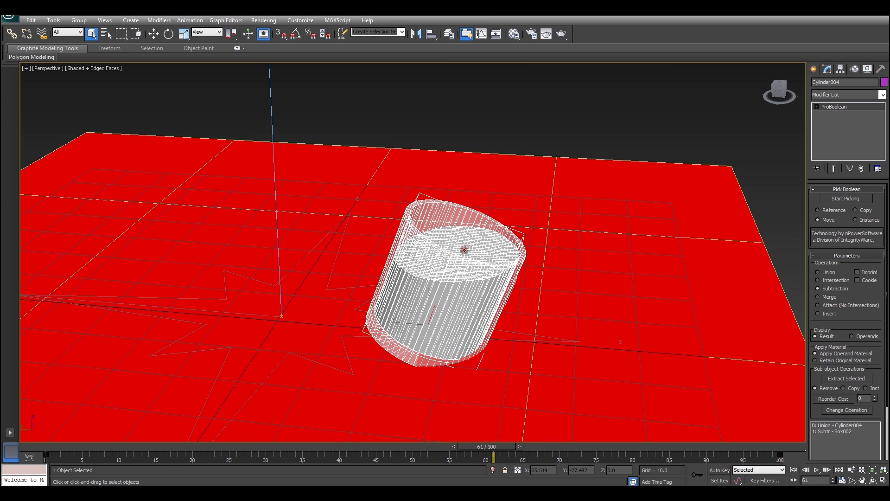
alt+middle_drag(362, 216, 368, 202)
key(w)
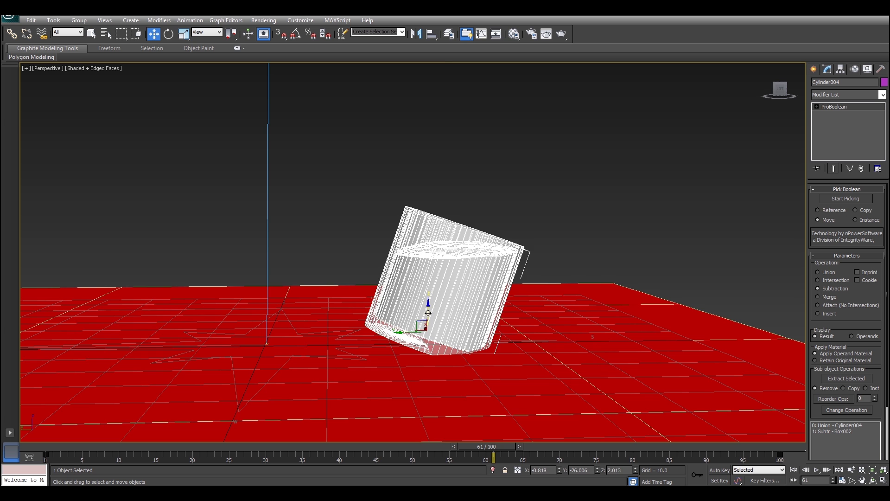
drag(427, 313, 428, 259)
- Try tilting the raised water cylinder to about -54 degrees around X, undo that, and tilt it to about -6.5 degrees instead
click(169, 34)
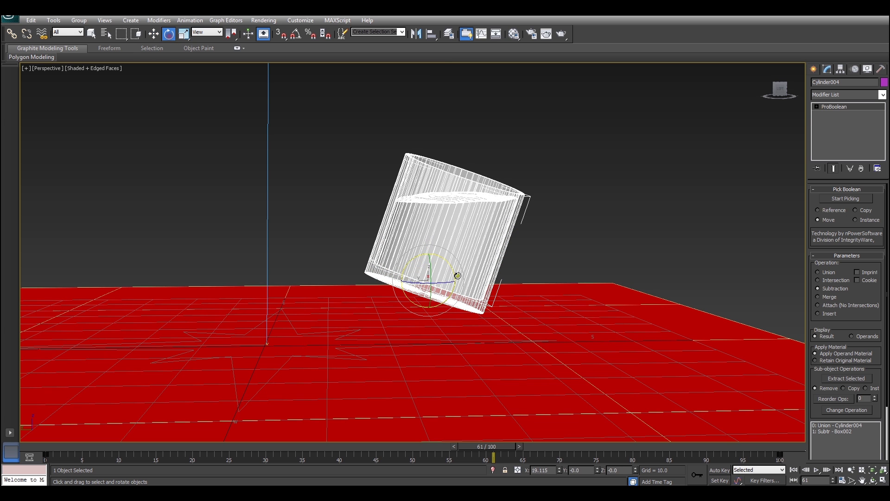
drag(413, 265, 358, 306)
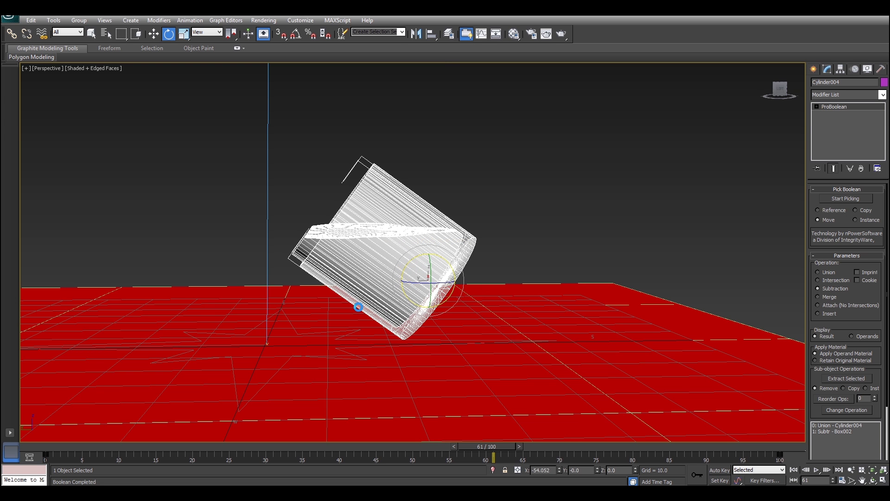
key(ctrl+z)
drag(421, 273, 408, 295)
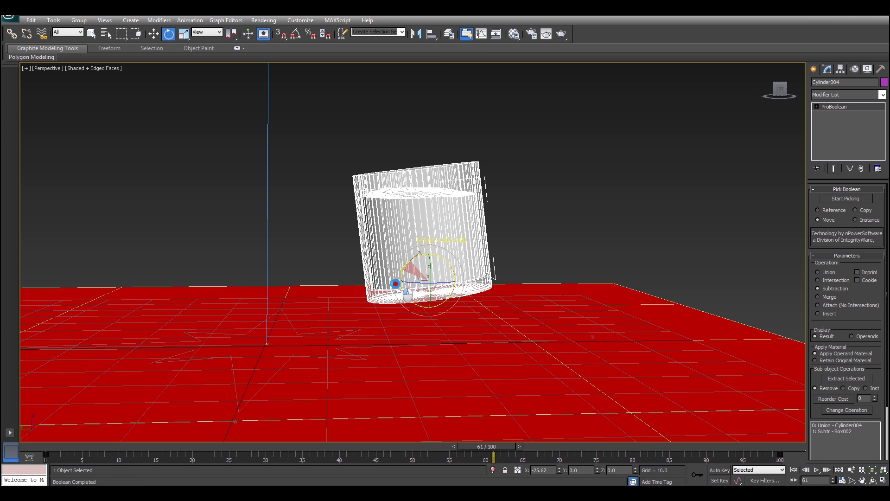
- Rotate the water cylinder and glass nearly upright, to about 2 degrees around X, and view the water surface from another side
click(872, 479)
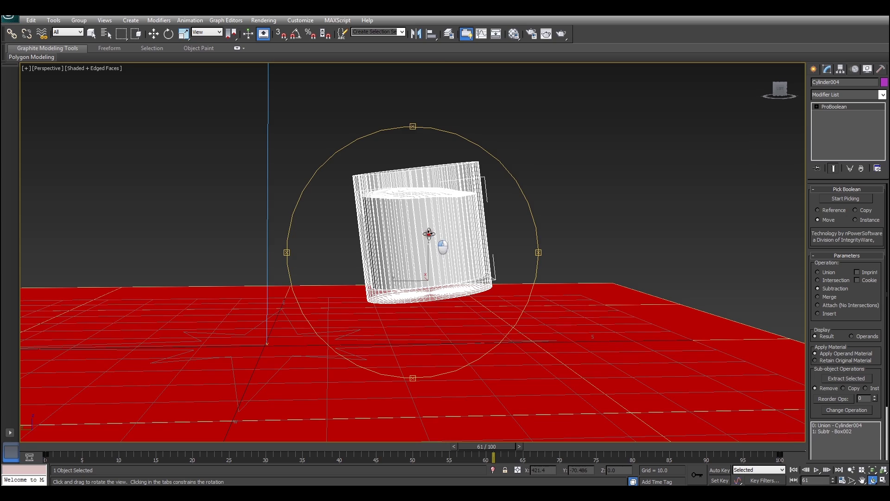
drag(428, 233, 589, 232)
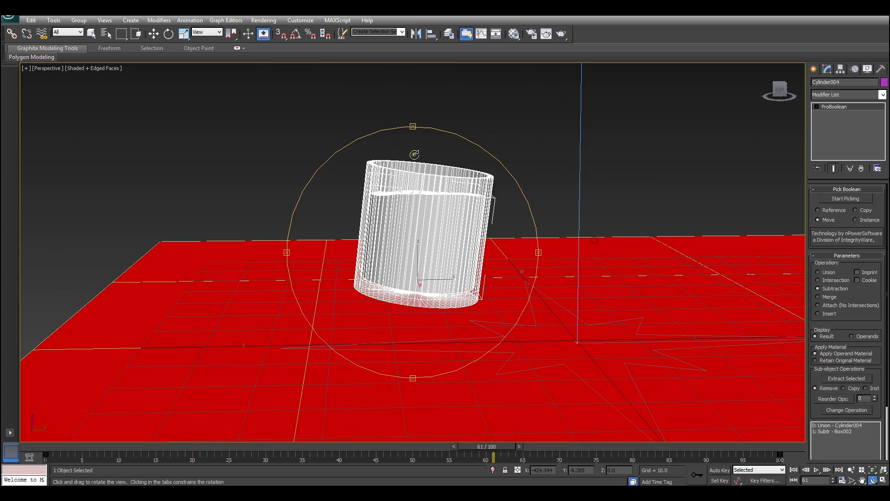
key(e)
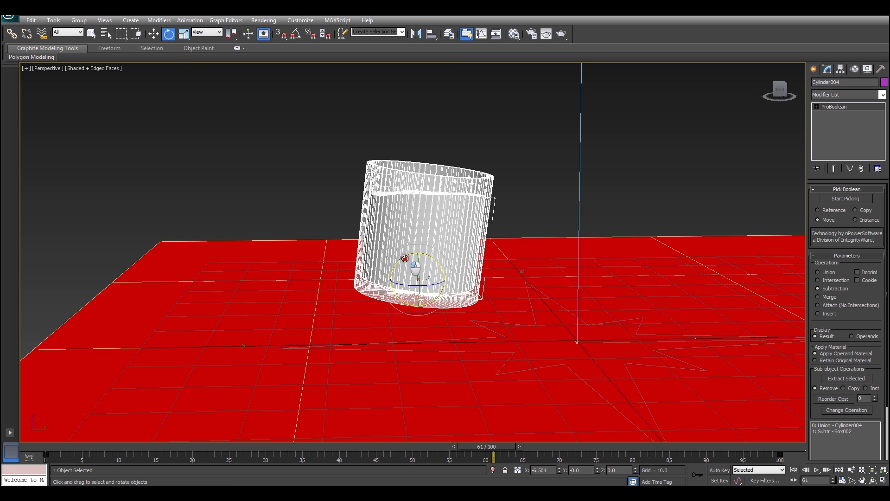
drag(405, 258, 399, 260)
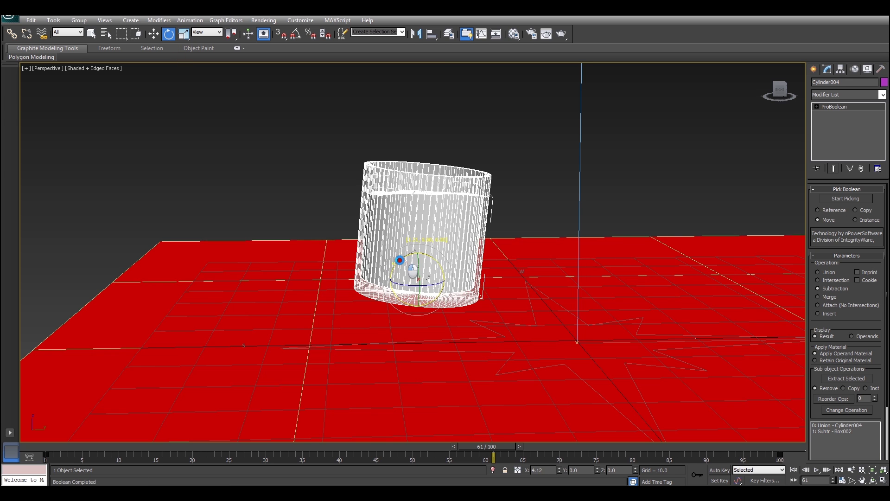
click(873, 481)
drag(413, 241, 536, 261)
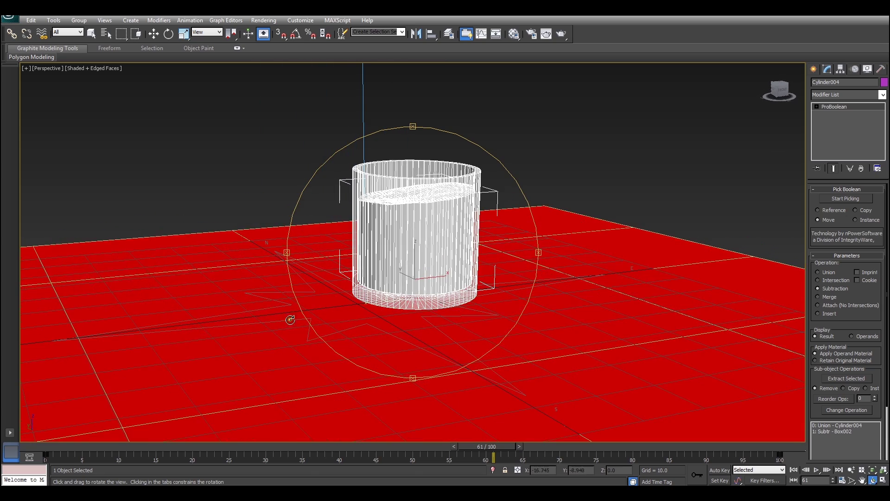